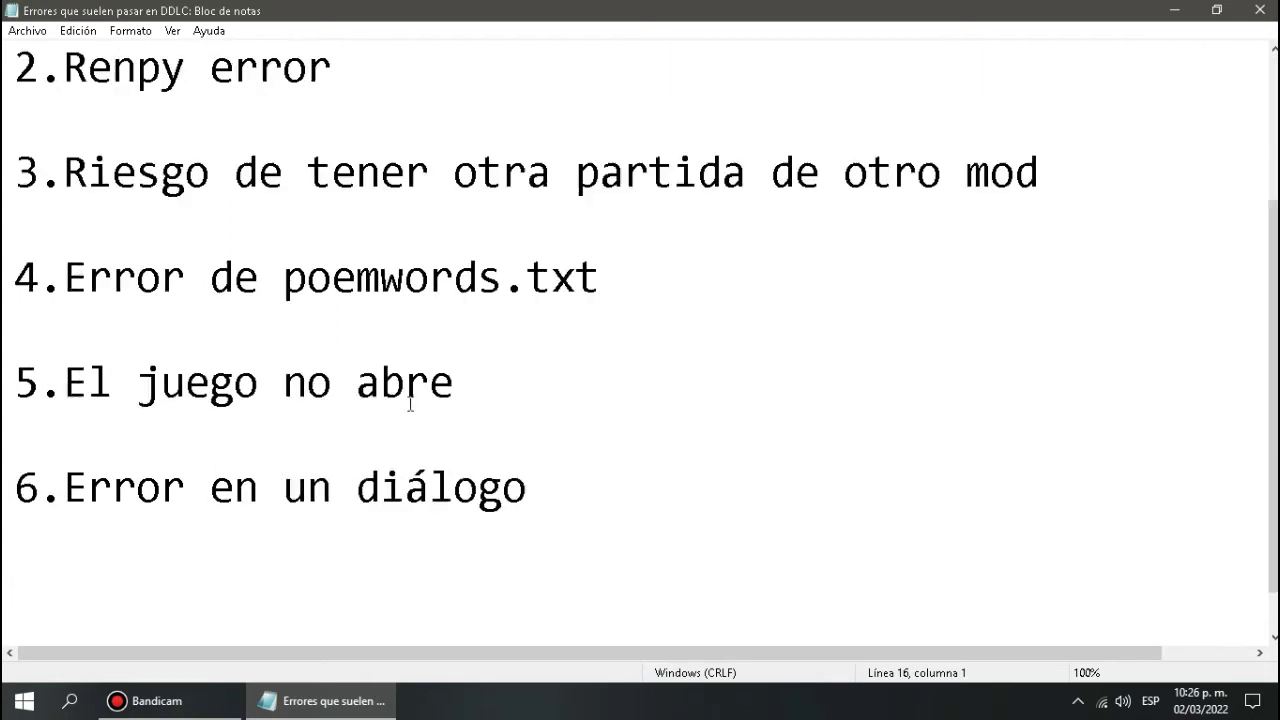
Open the %appdata% location with the Run dialog and enter its RenPy folder.
scroll(343, 380, "up", 2)
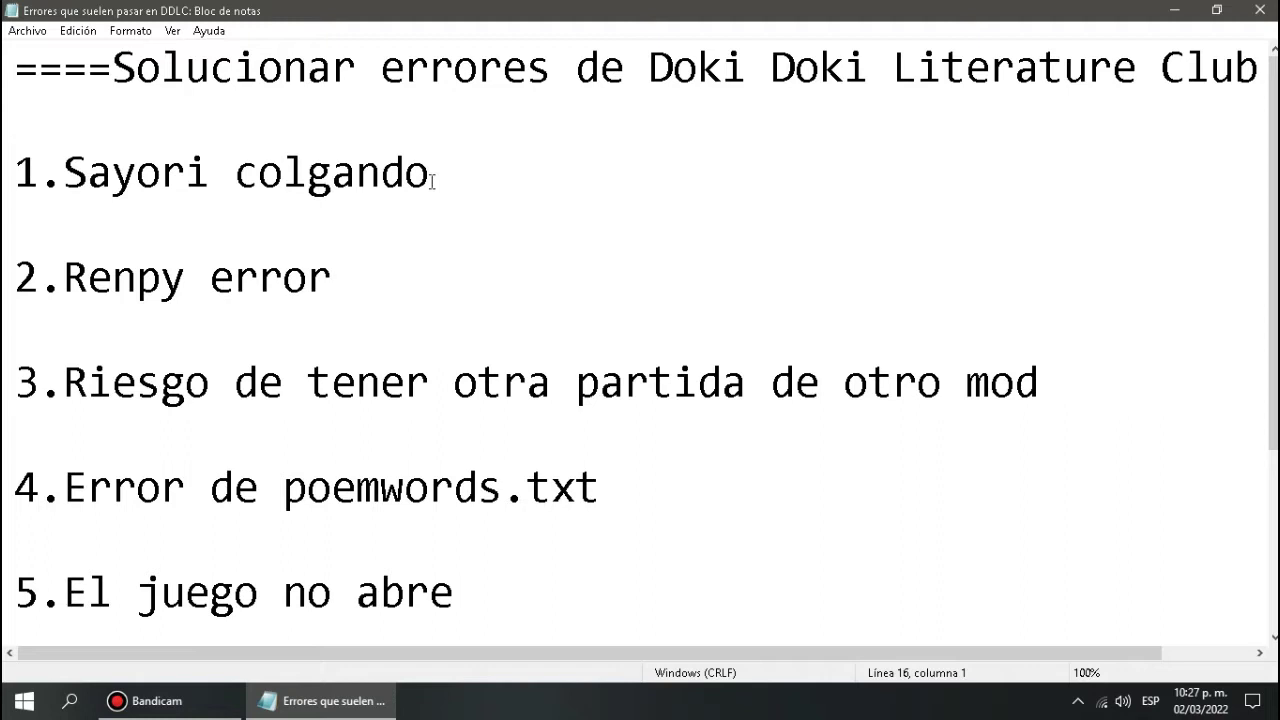
key("super")
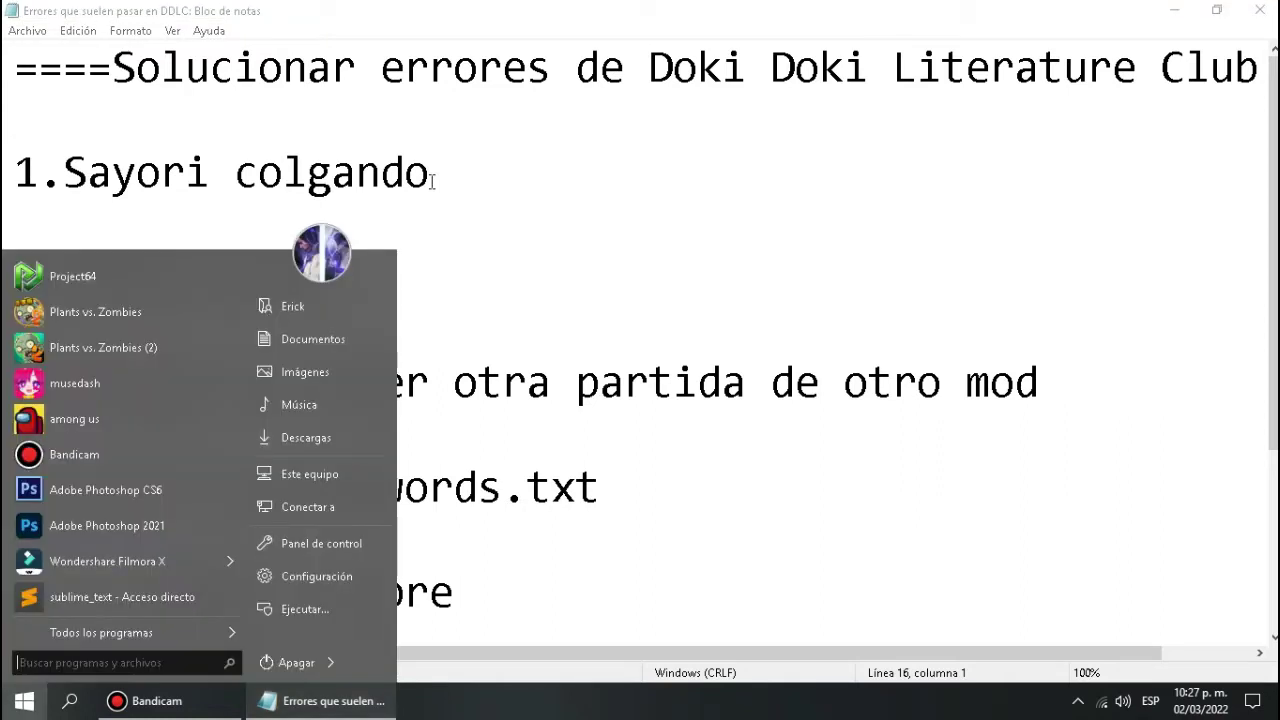
key("super+r")
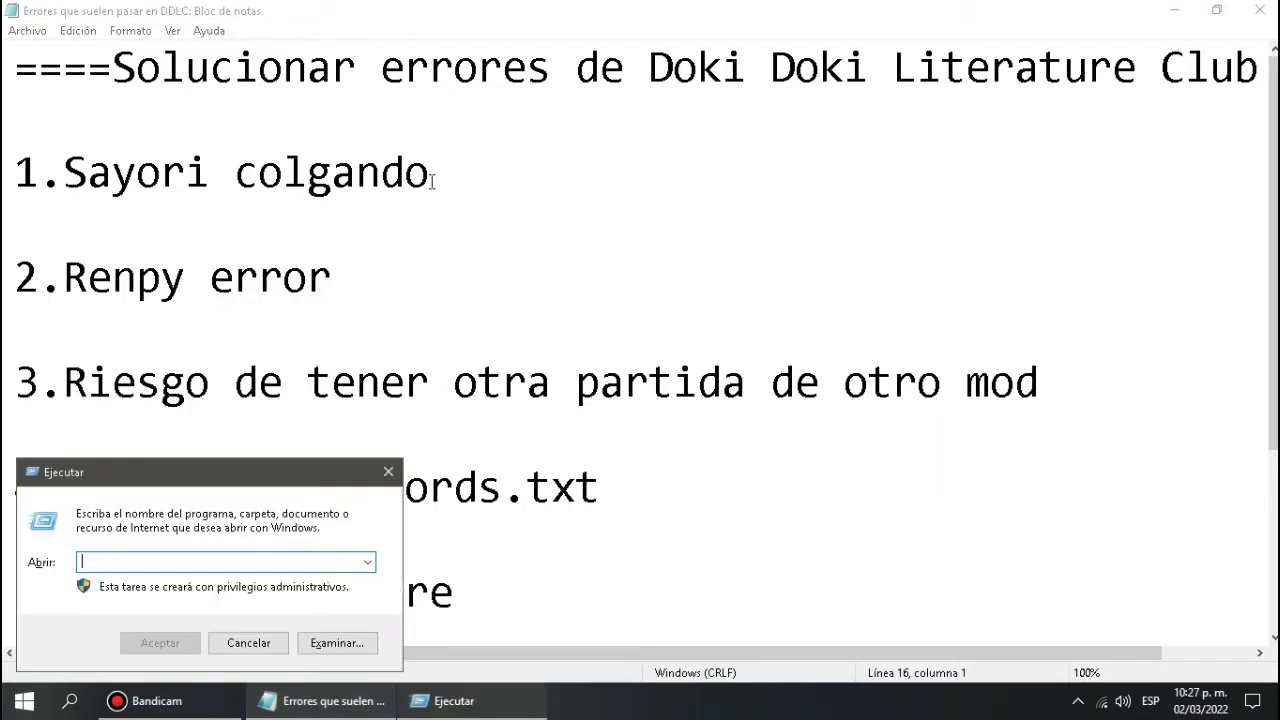
type("%appdata%")
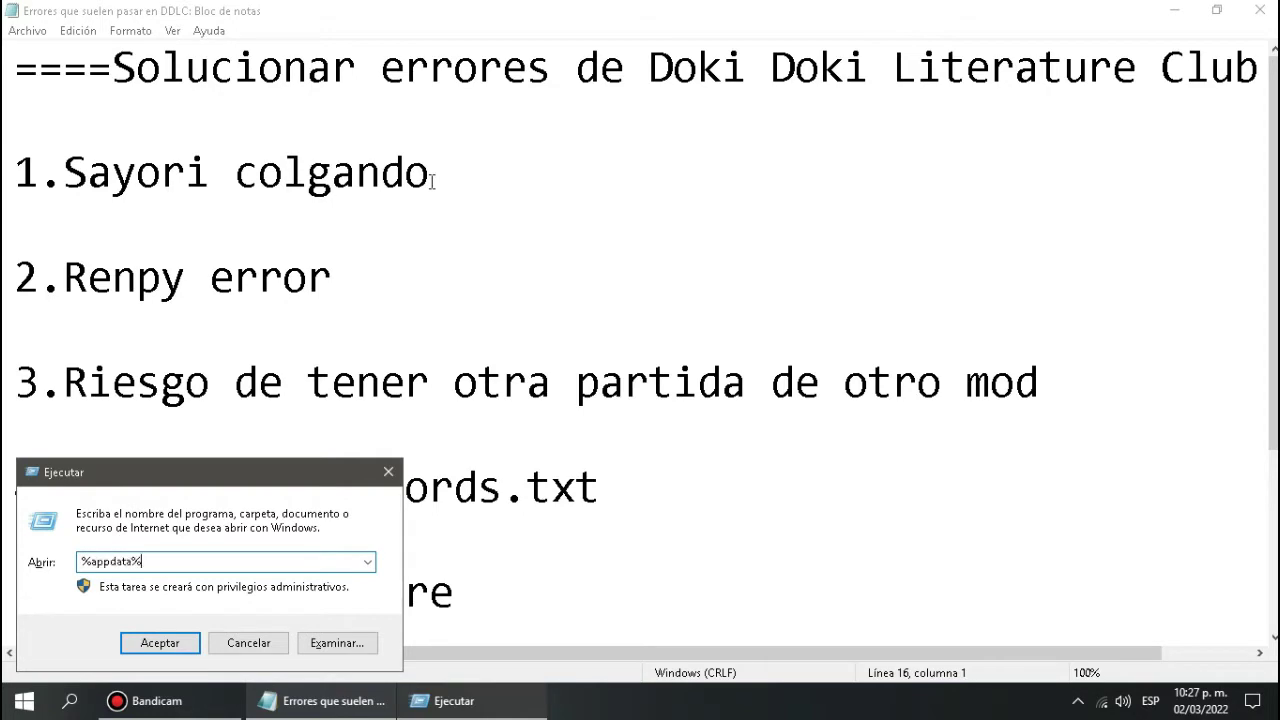
key("Return")
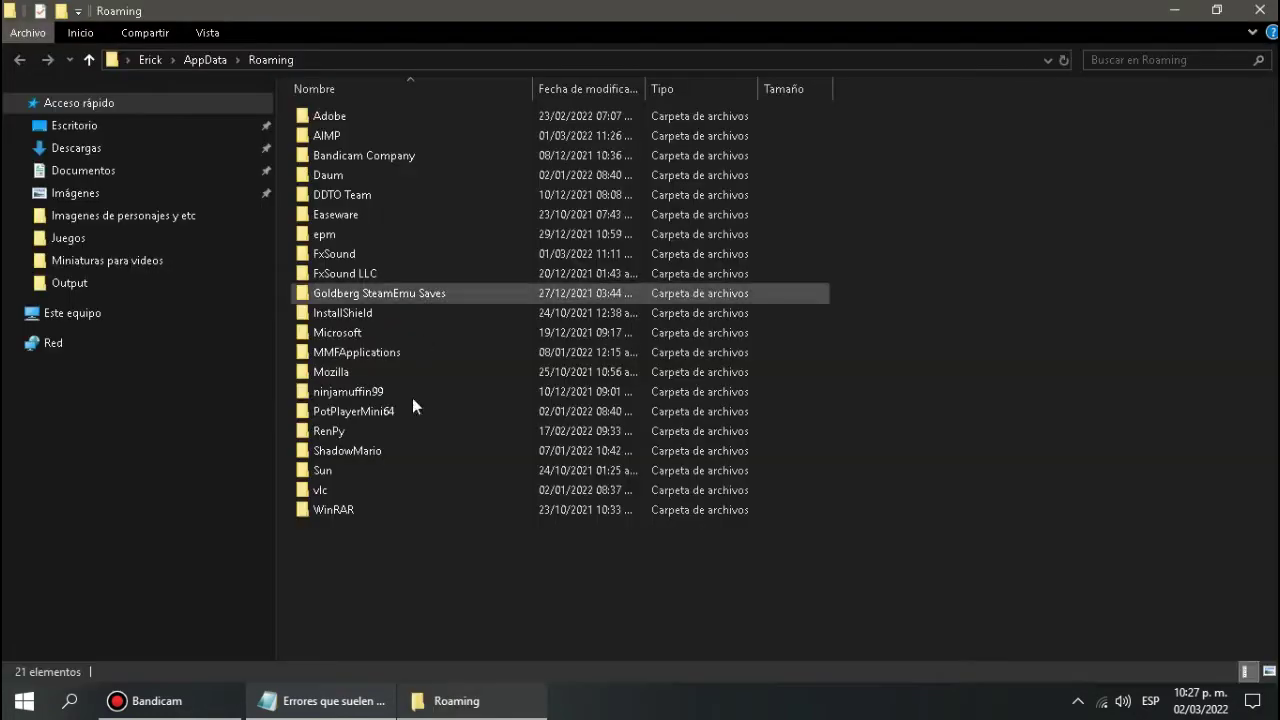
double_click(340, 432)
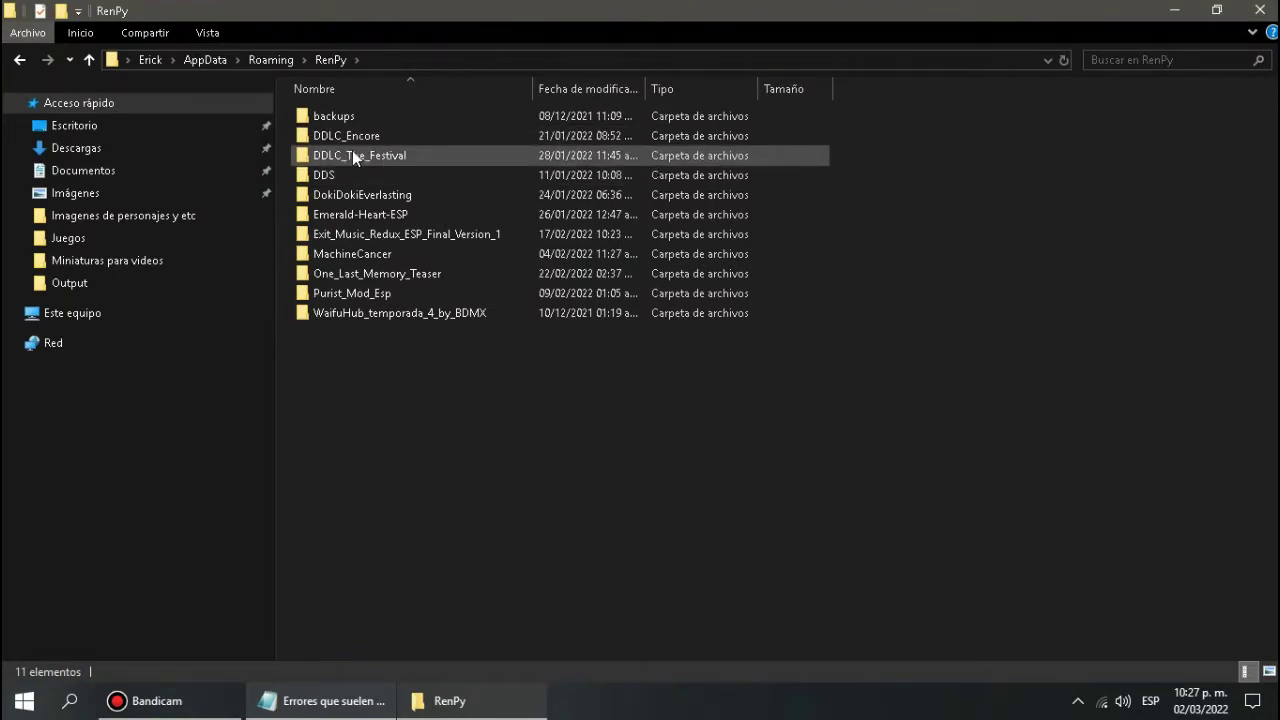
Show the available actions for the DDLC_The_Festival folder, dismiss them without deleting it, and close the folder window.
right_click(395, 152)
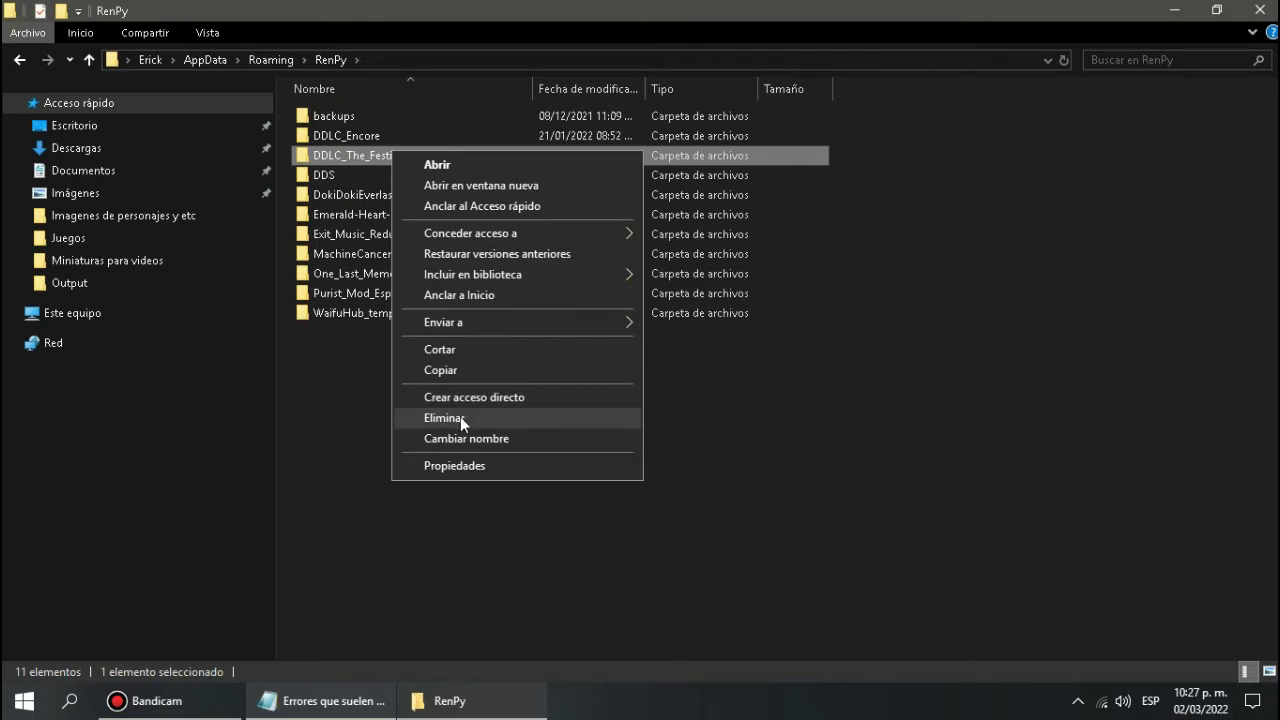
left_click(791, 416)
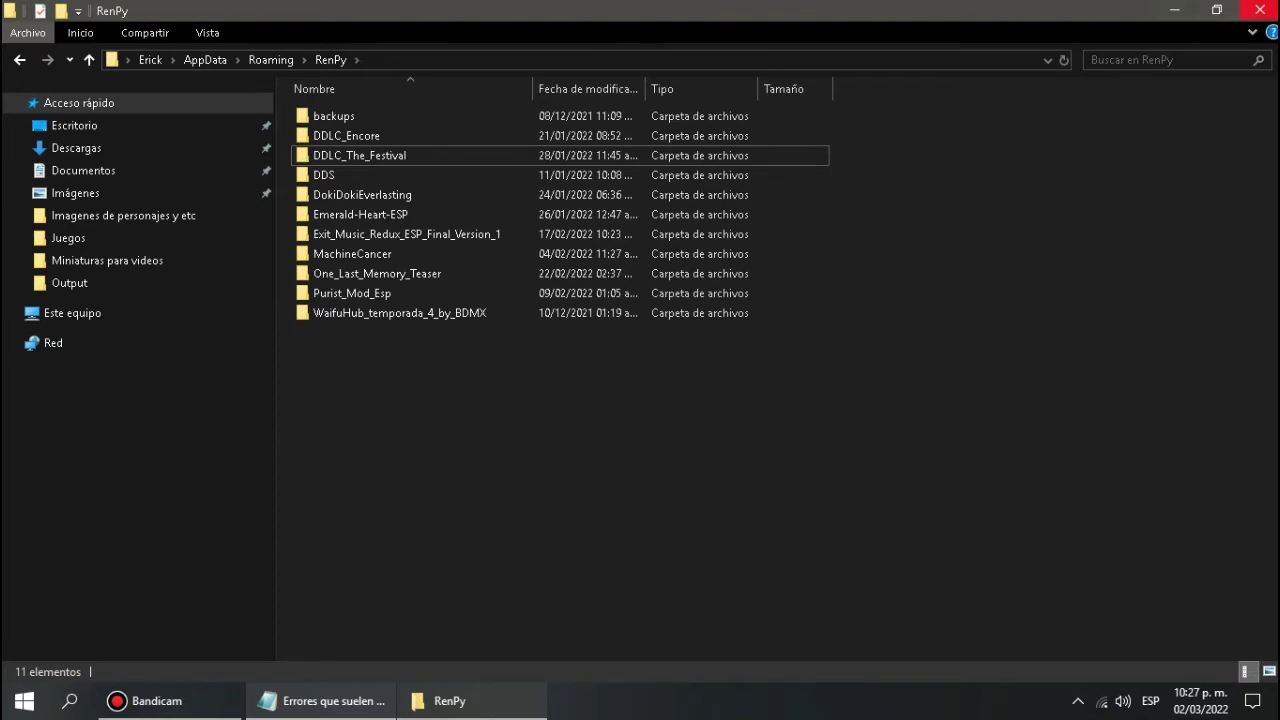
left_click(1259, 9)
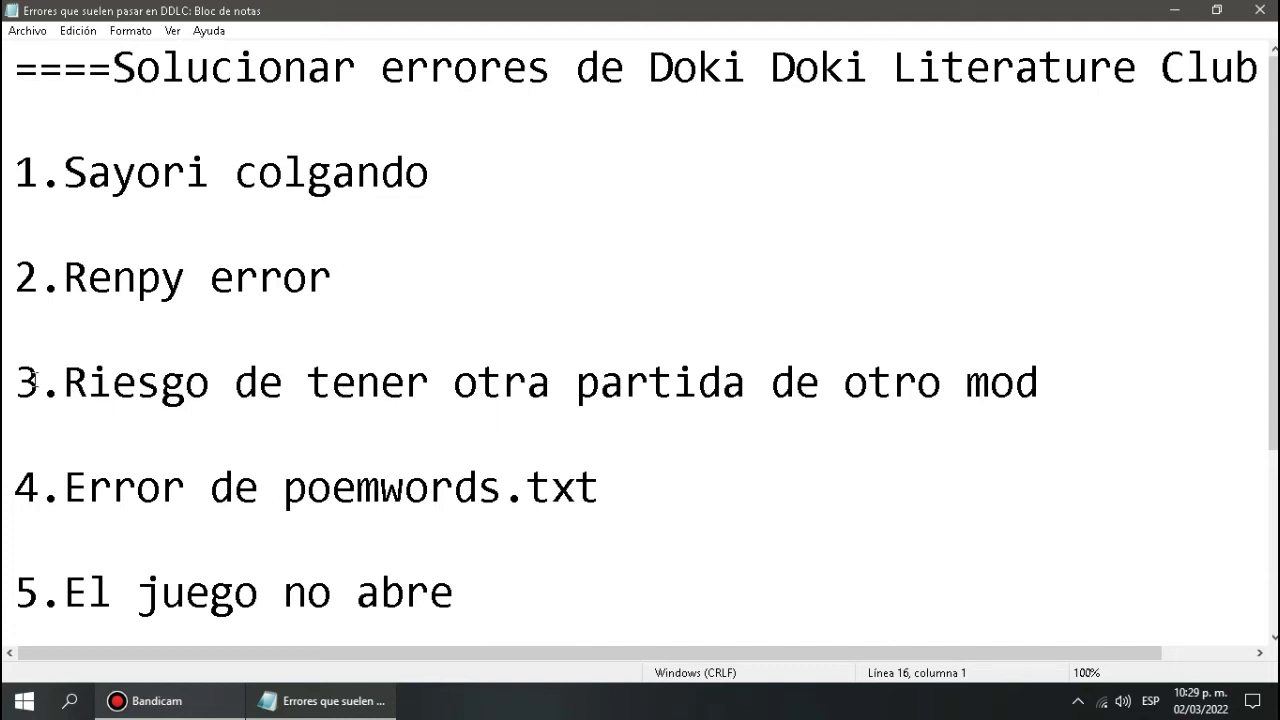
From the desktop, open the personal folder, enter "Series de DDLC que traigo al canal", and look inside DDEH-v0.5.5.
key("super+d")
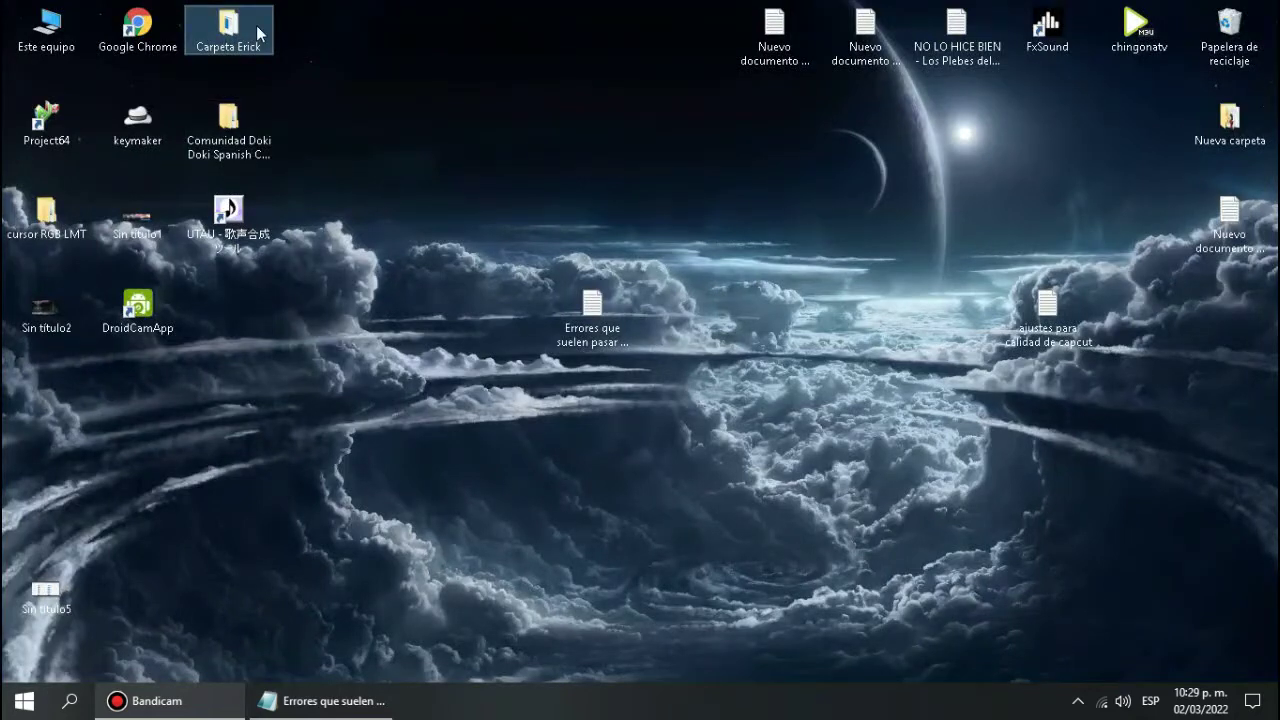
double_click(259, 33)
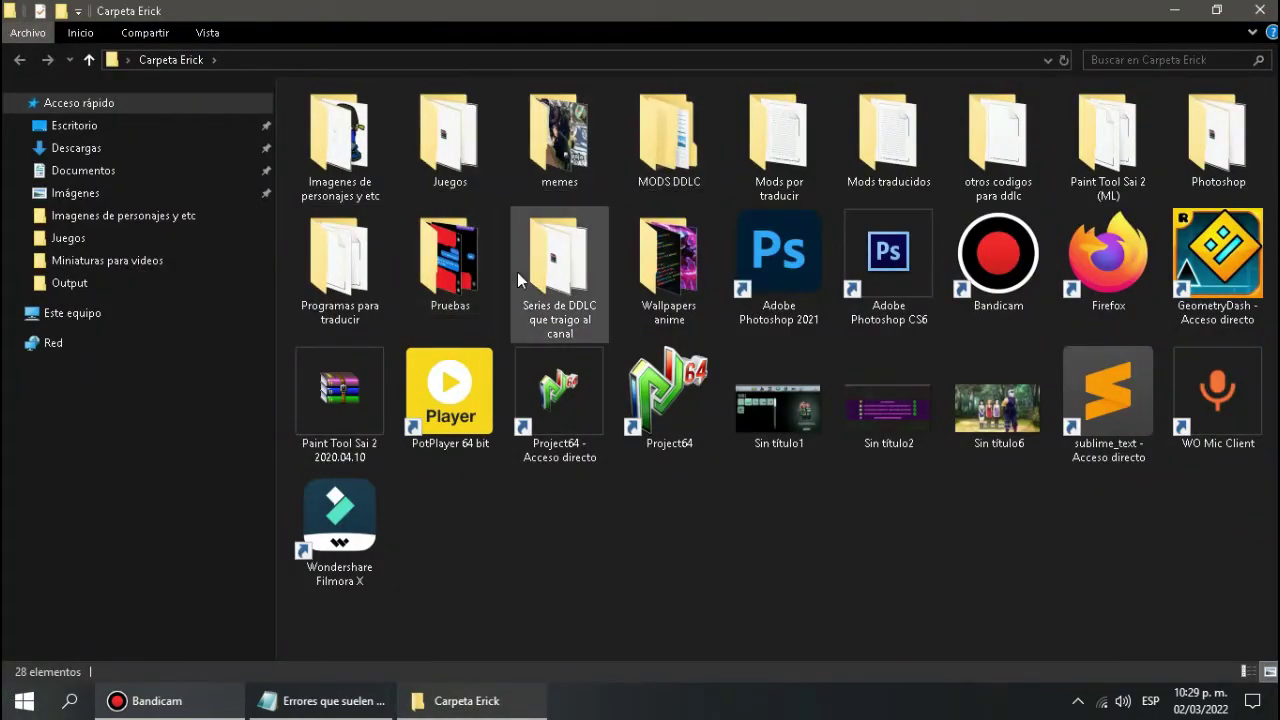
double_click(560, 282)
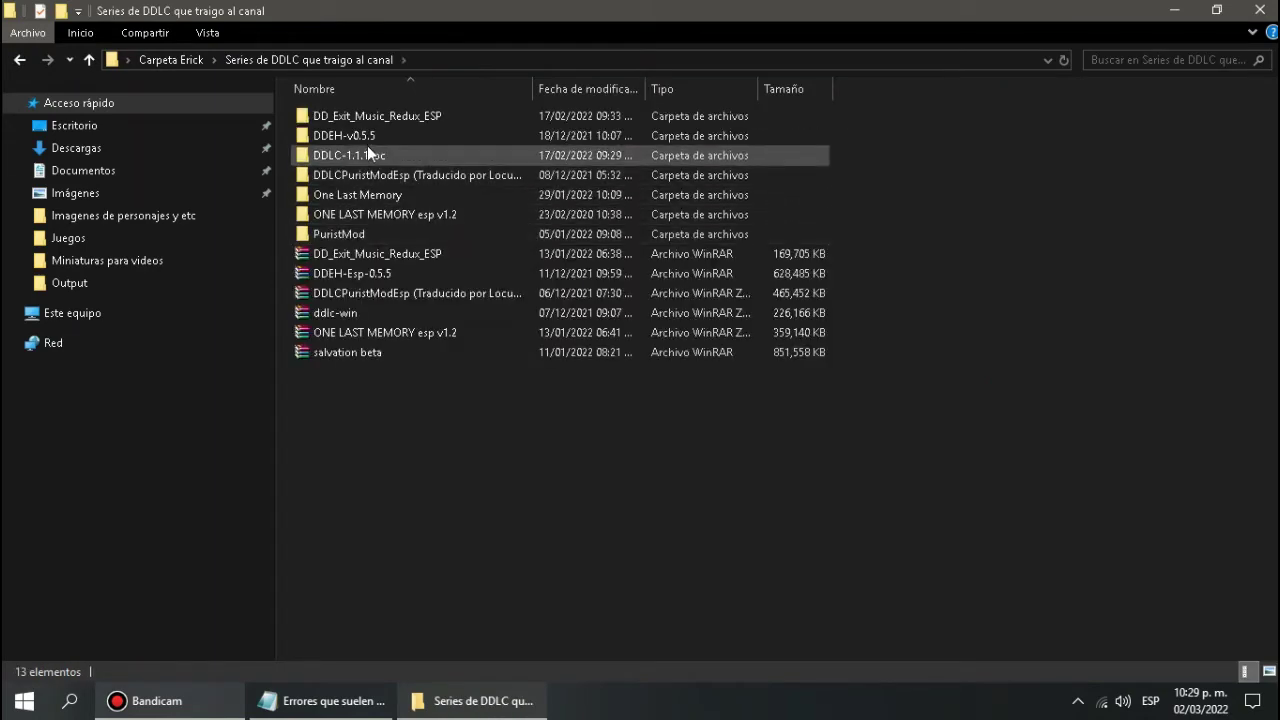
double_click(358, 140)
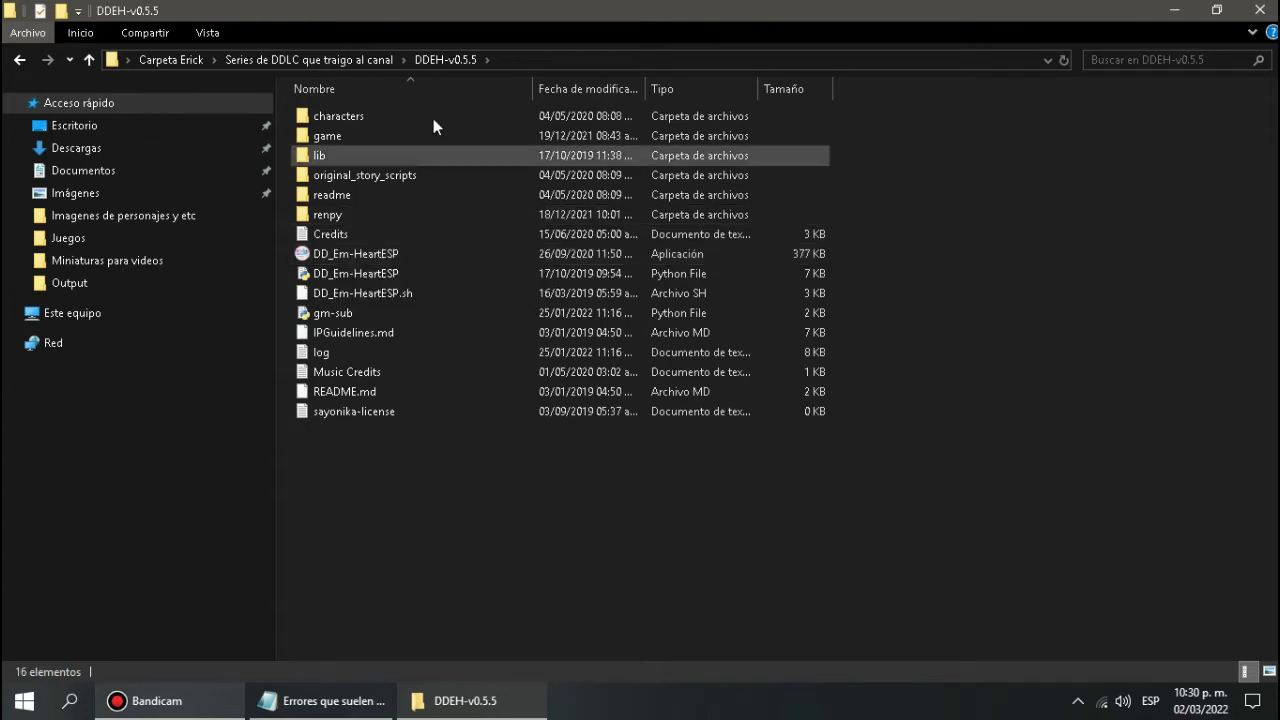
Go back to the DDLC series folder, open DDLC-1.1.1-pc, and point out the ExitMusicRedux application by selecting and deselecting it.
left_click(377, 60)
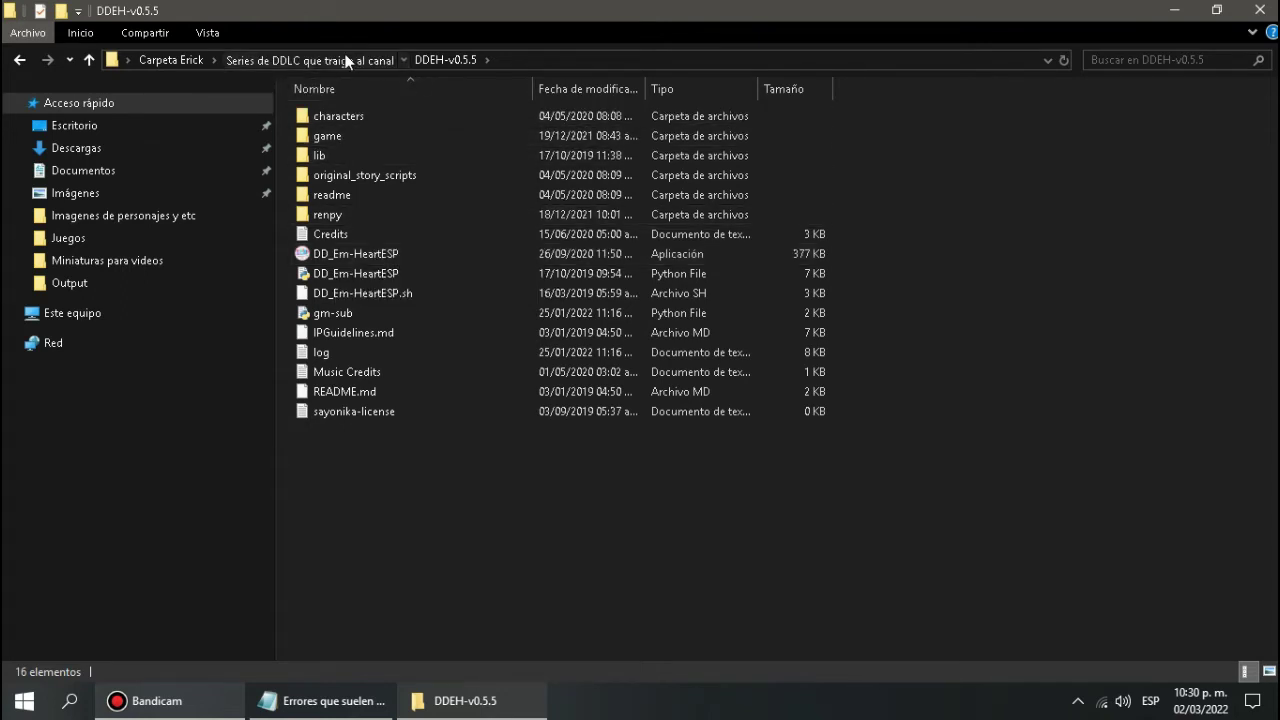
double_click(366, 157)
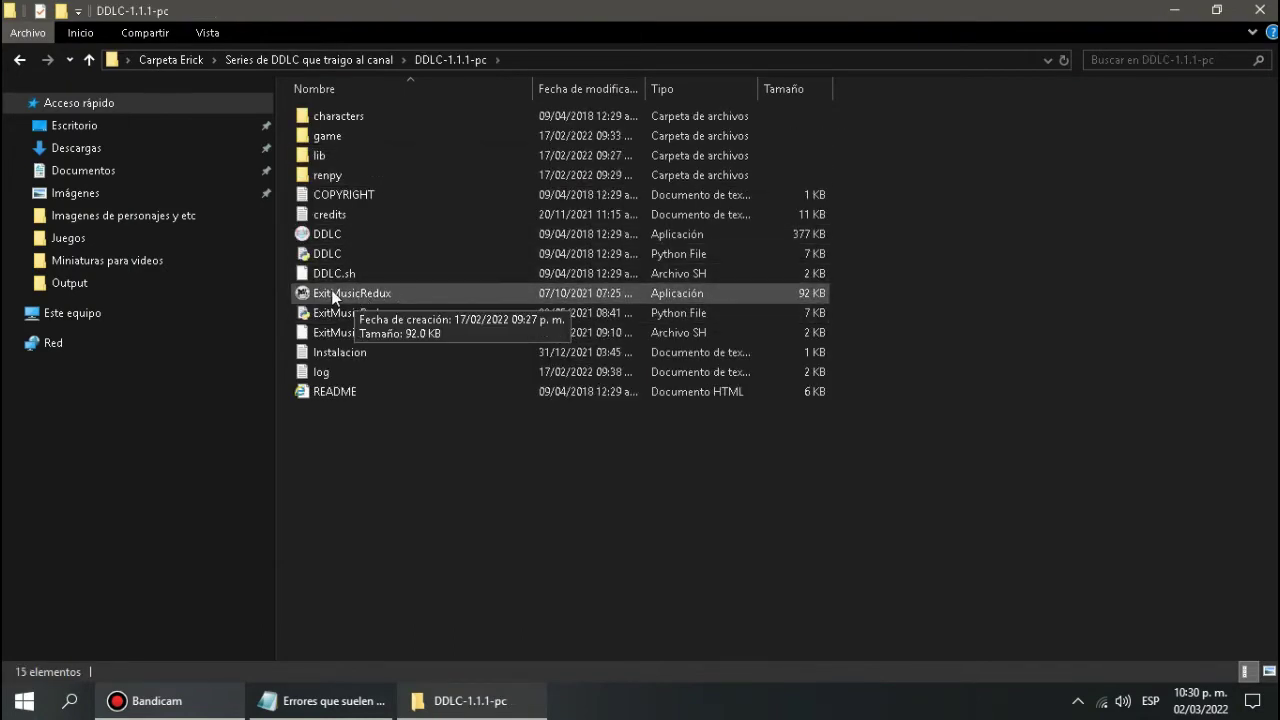
left_click(331, 296)
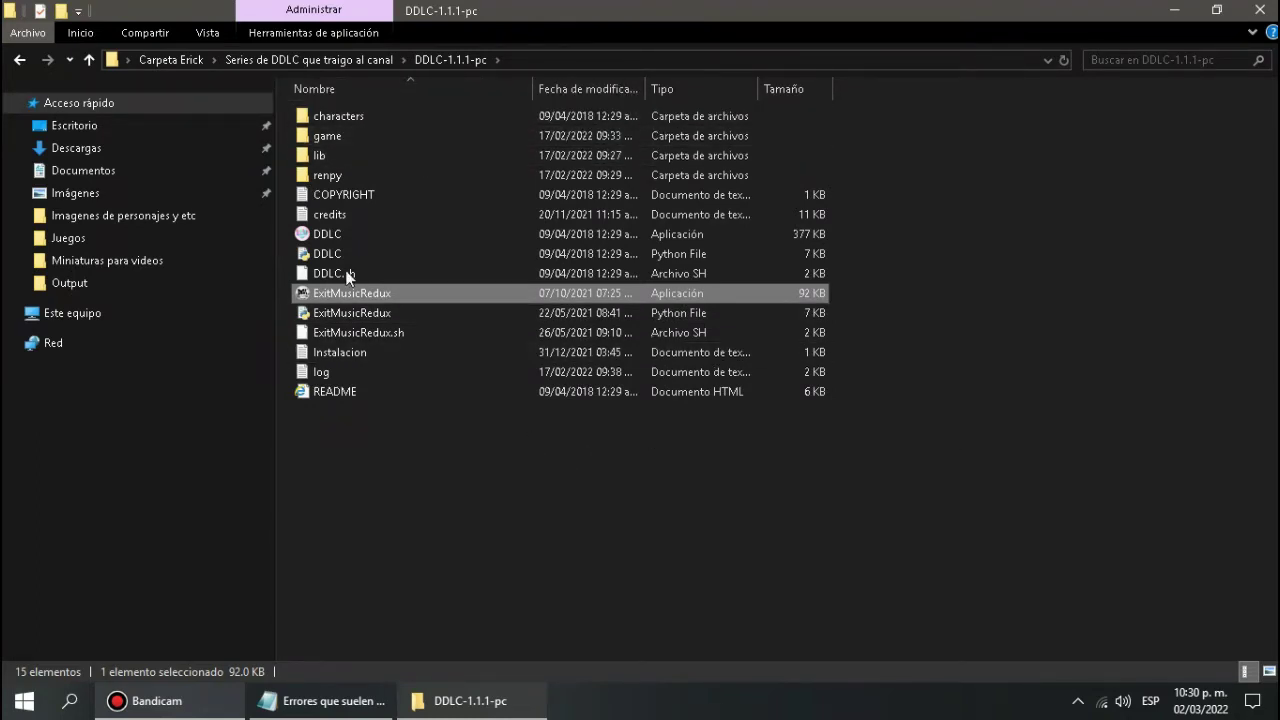
left_click(401, 449)
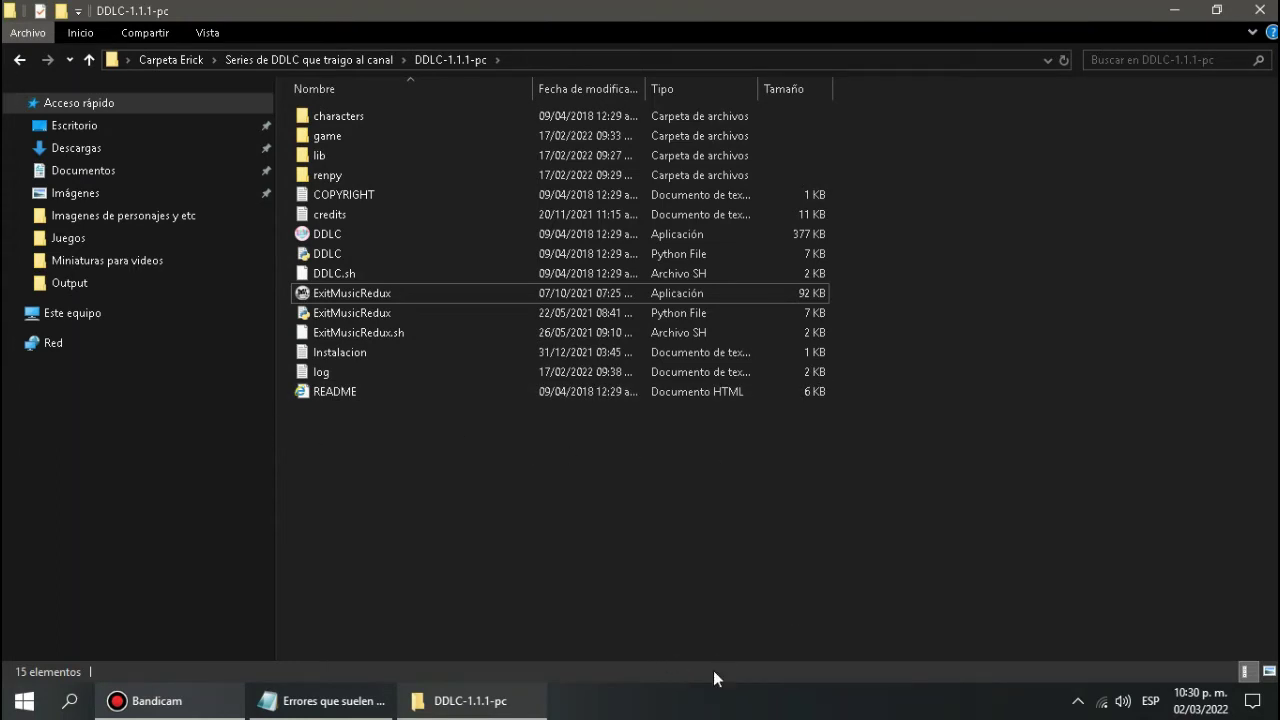
Open Task Manager and look through the running applications and background processes.
right_click(716, 700)
left_click(800, 628)
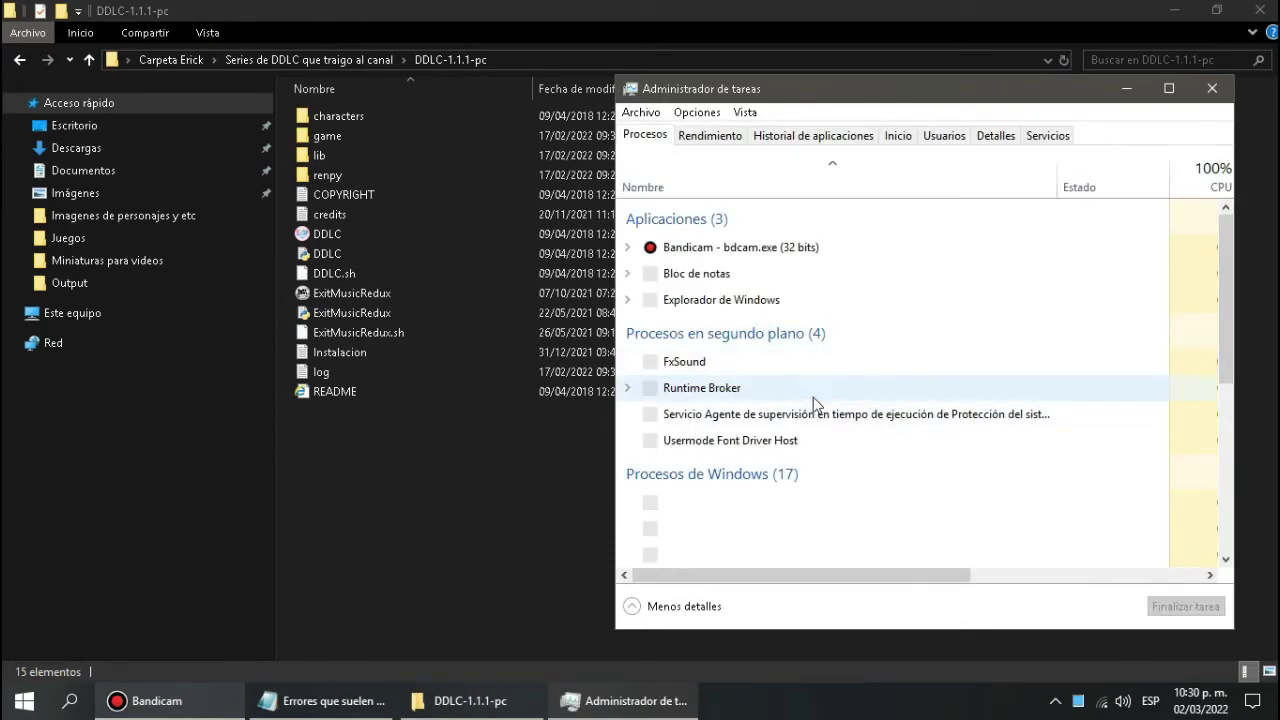
scroll(768, 420, "down", 3)
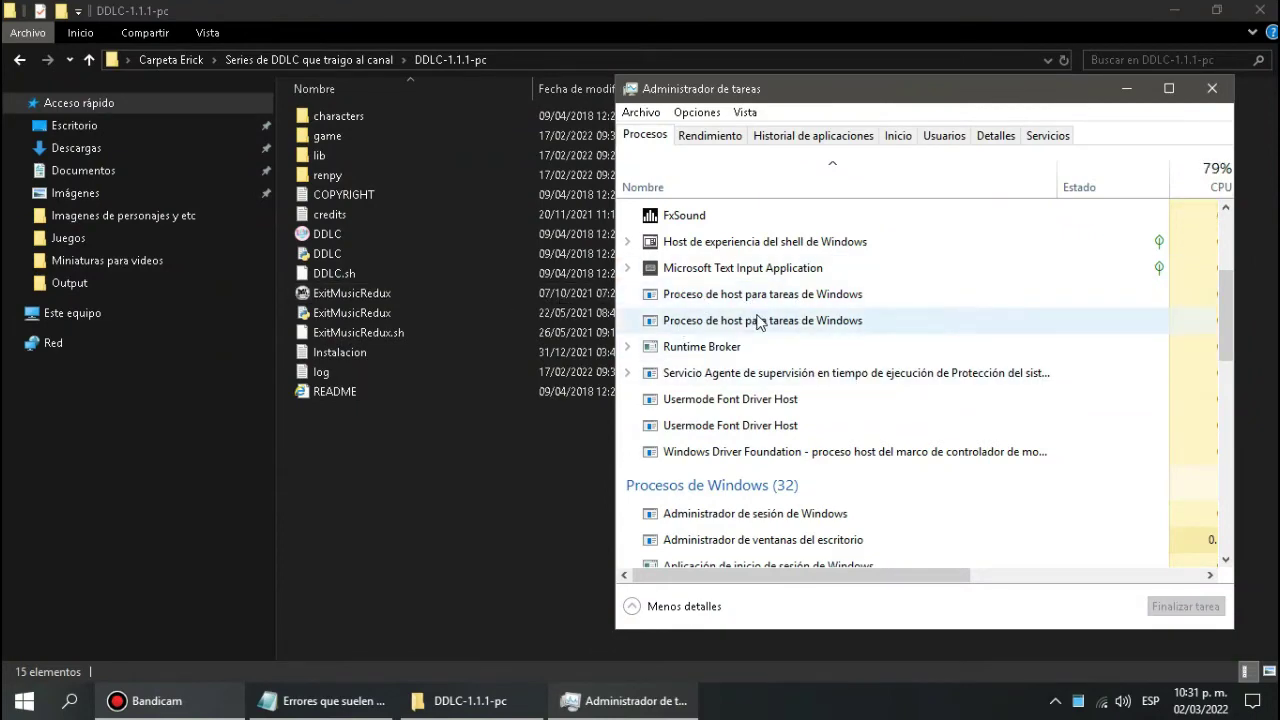
Review the error list in the Notepad notes, close Task Manager, and return to the beginning of the list.
left_click(320, 700)
scroll(635, 524, "down", 2)
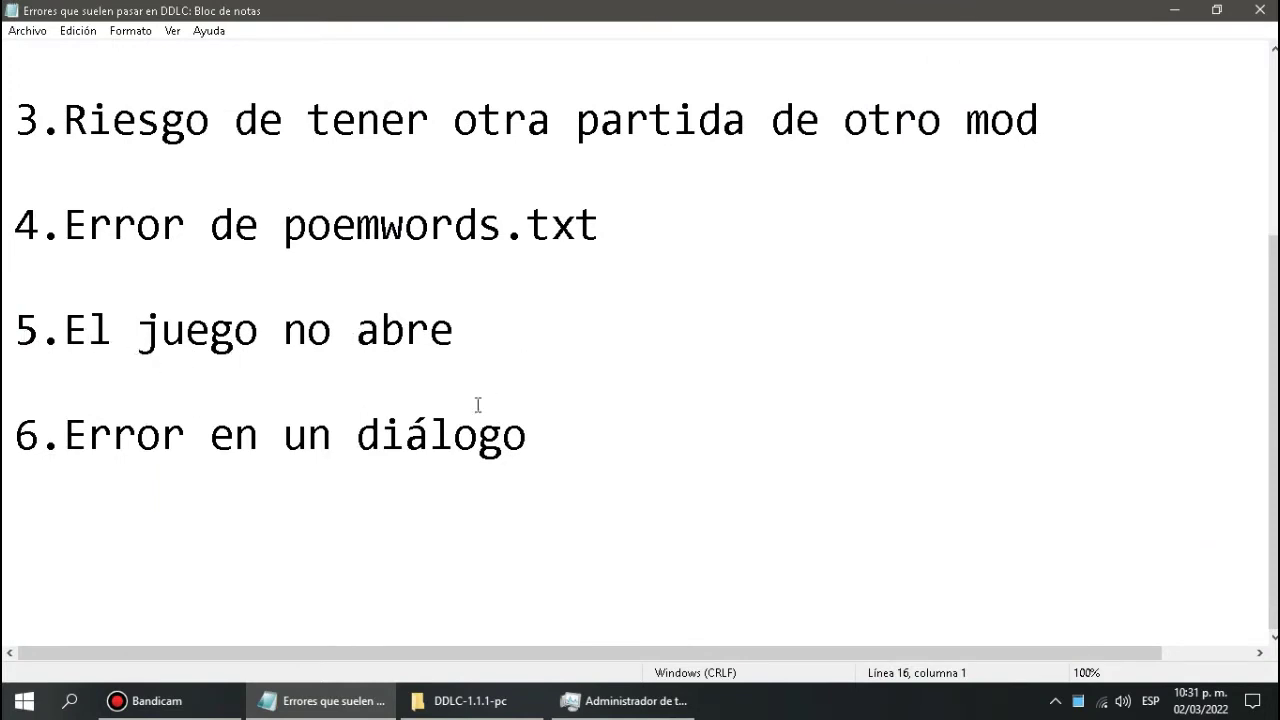
key("alt+Tab")
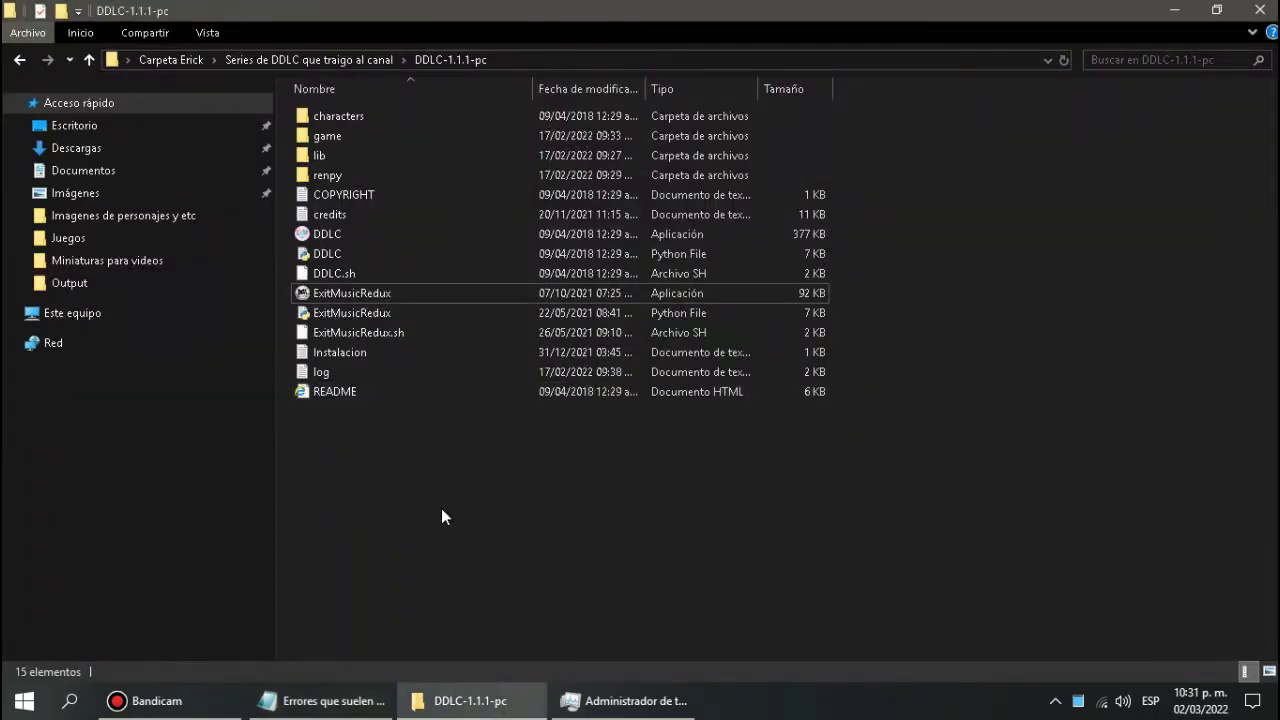
key("alt+Tab")
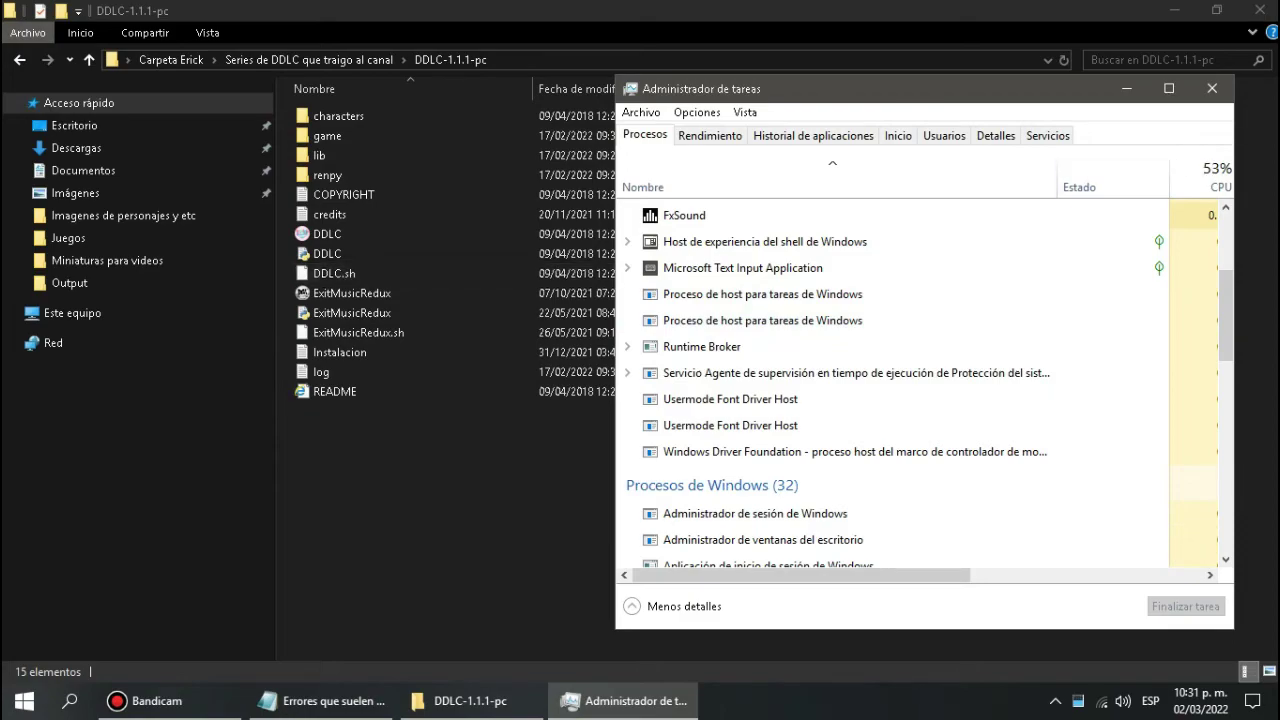
left_click(1211, 88)
left_click(320, 700)
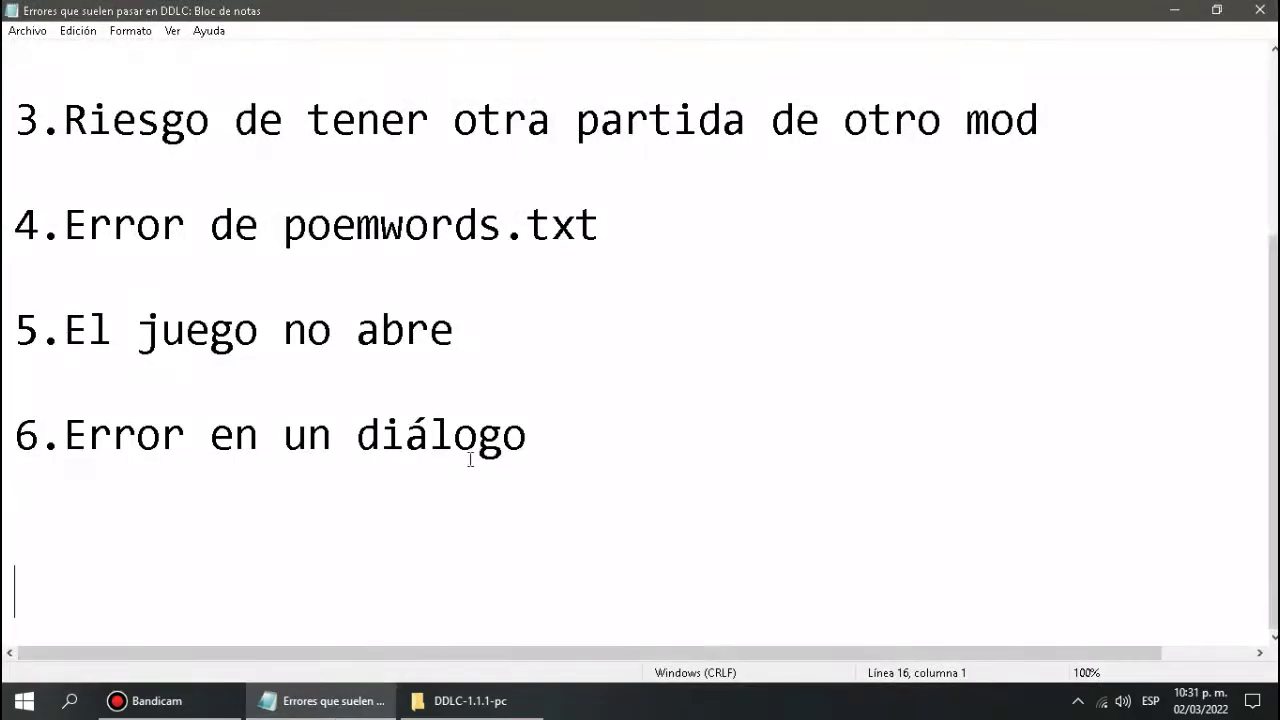
scroll(470, 460, "up", 2)
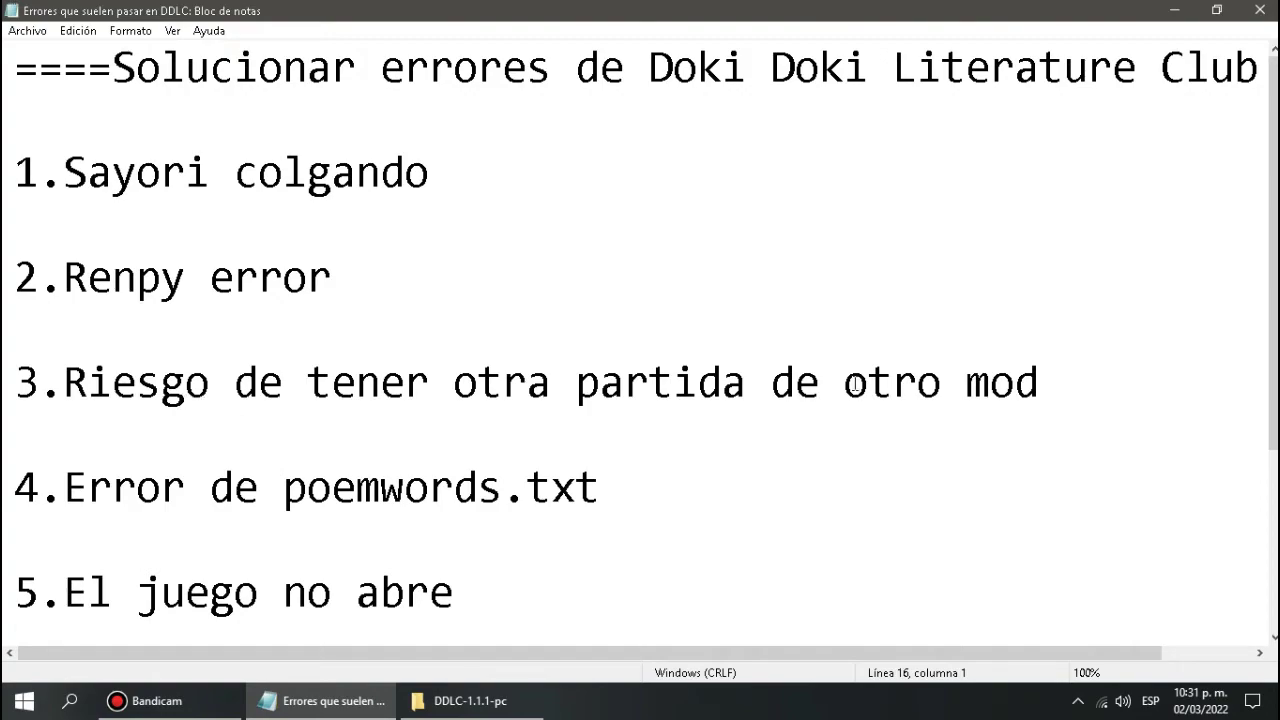
In File Explorer, go to the "Mods por traducir" folder and open the game folder of Doki Doki Encore.
left_click(470, 700)
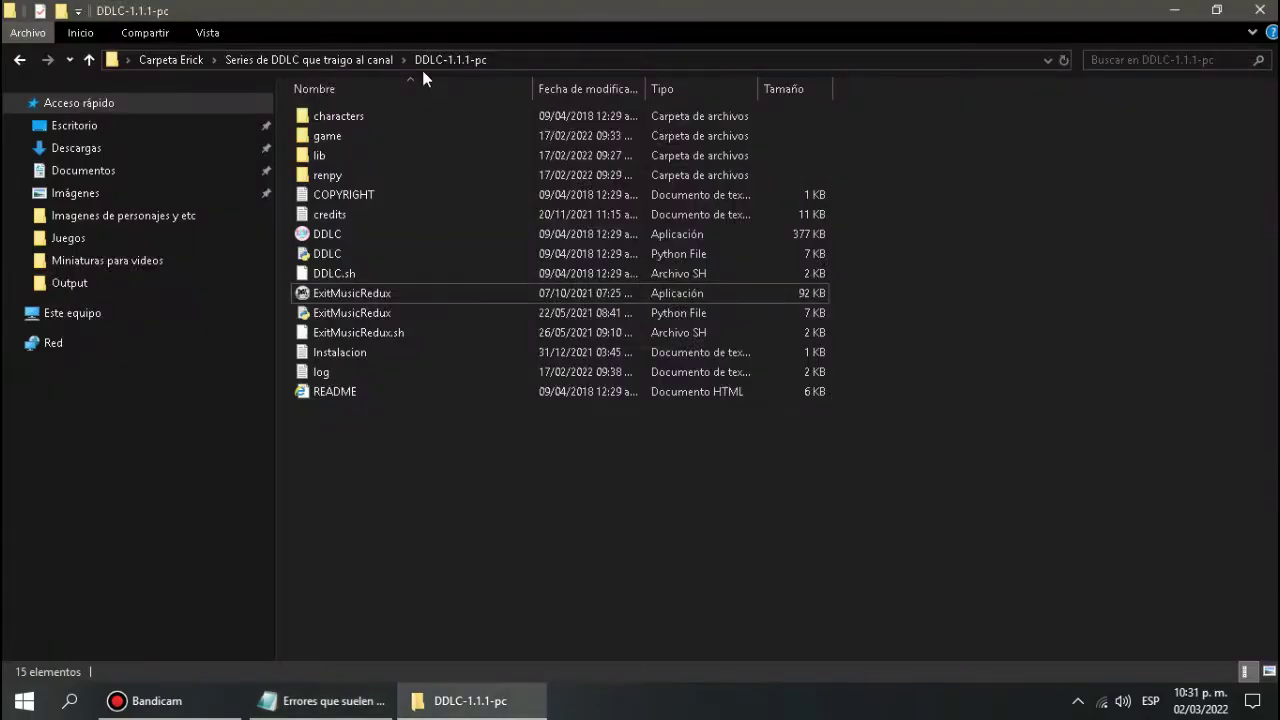
left_click(165, 62)
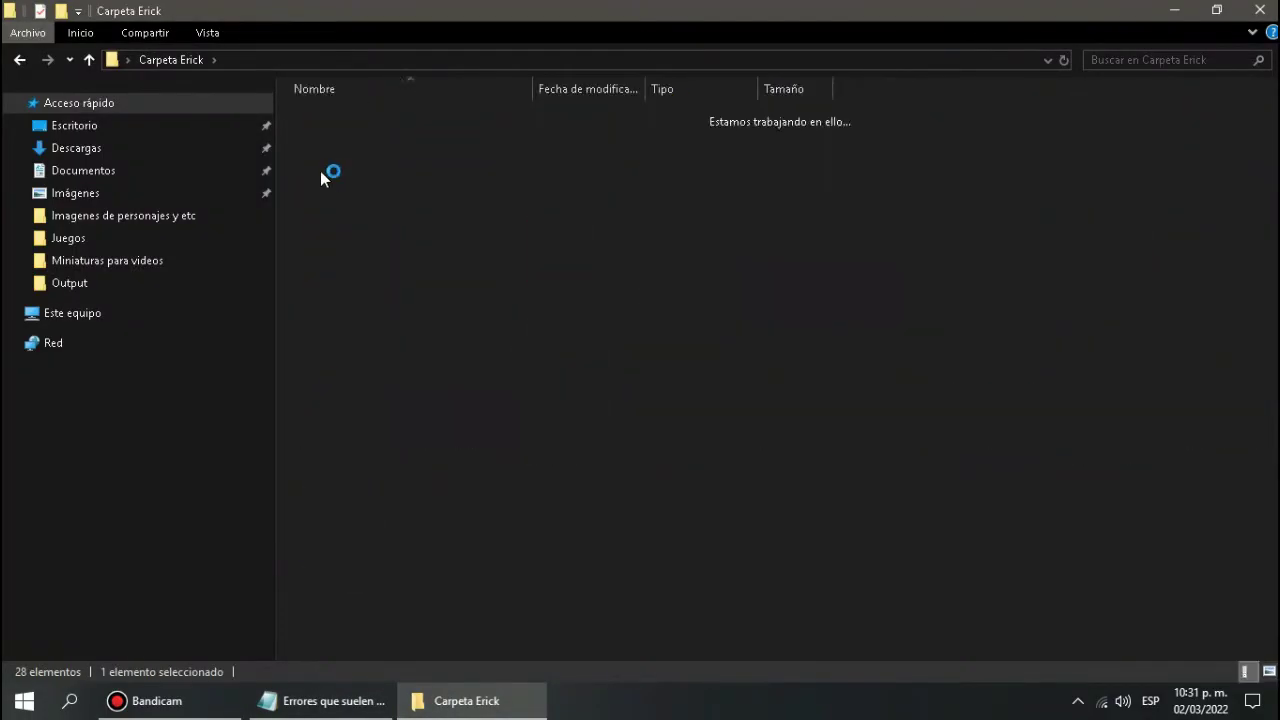
double_click(390, 136)
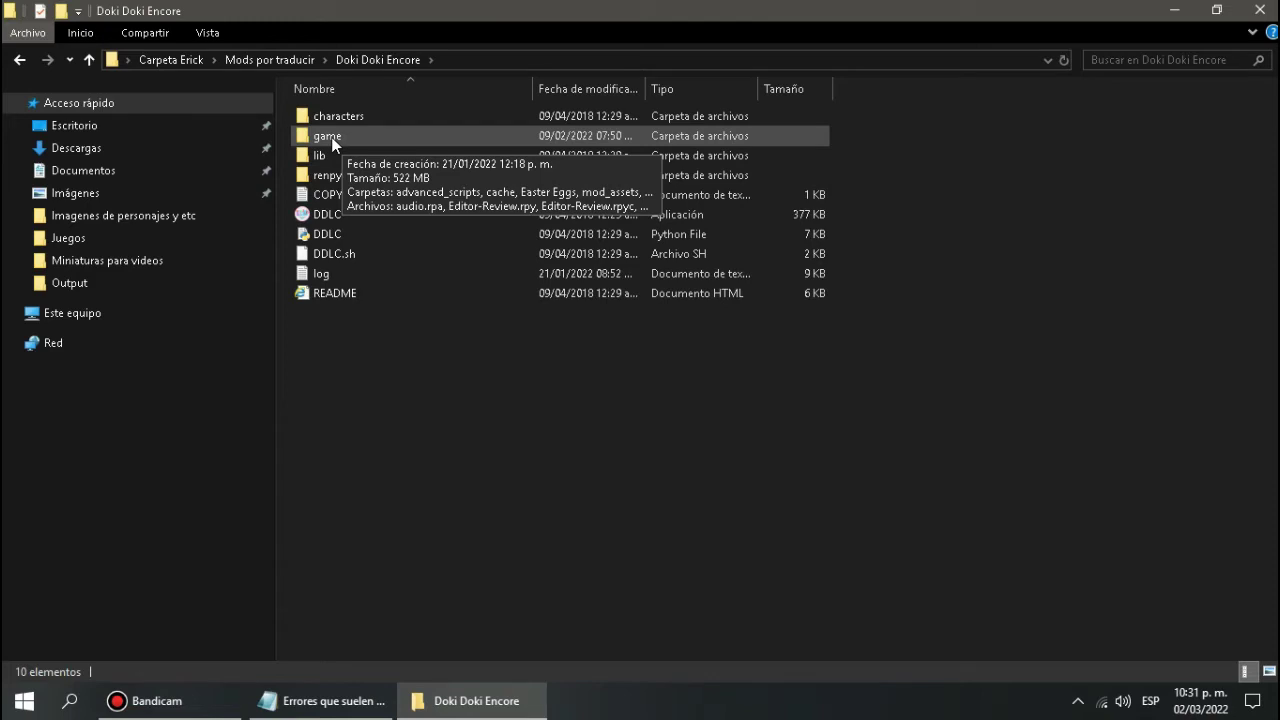
double_click(331, 137)
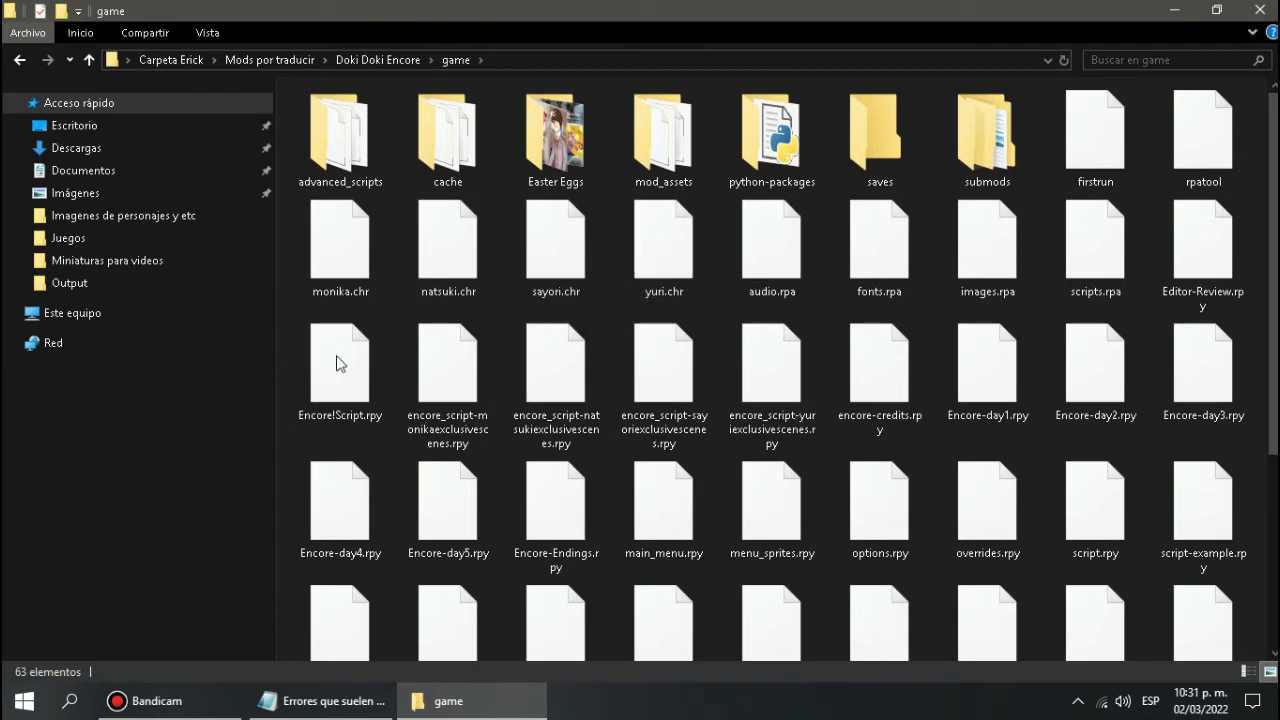
Open a console in the game folder, enter "py rpatoo -x" without running it, and close the console.
right_click(285, 368)
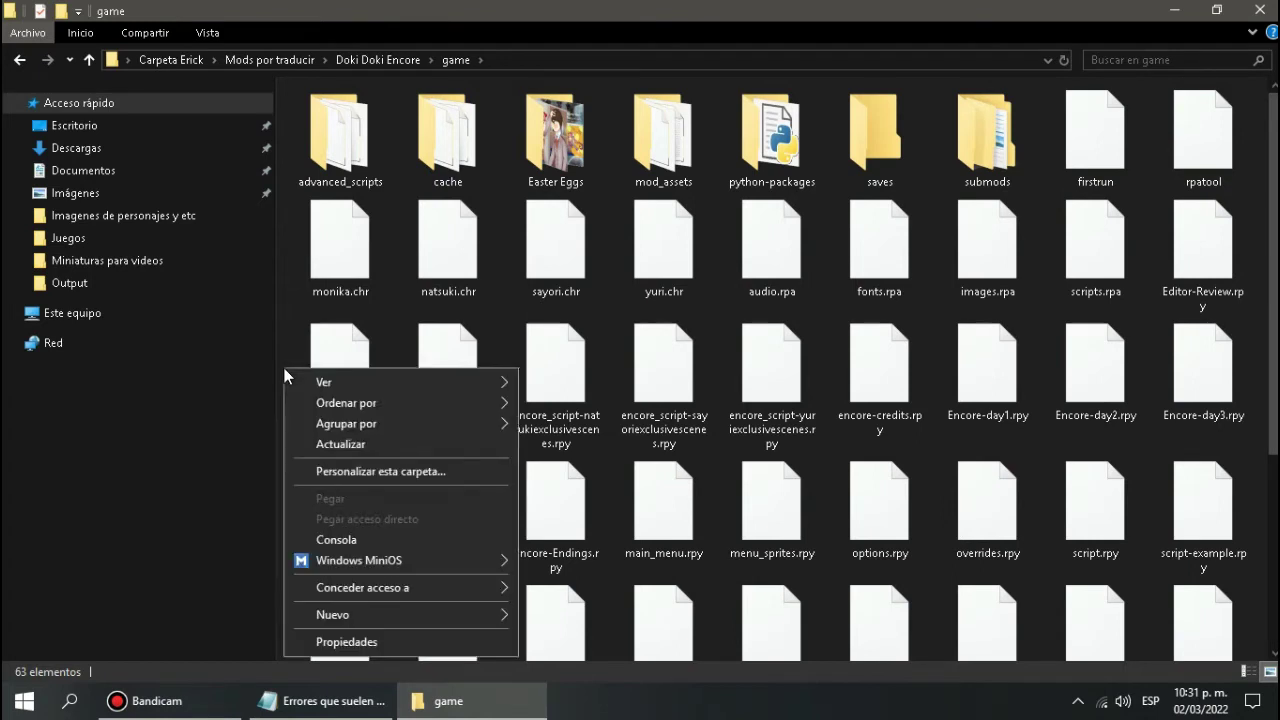
left_click(368, 537)
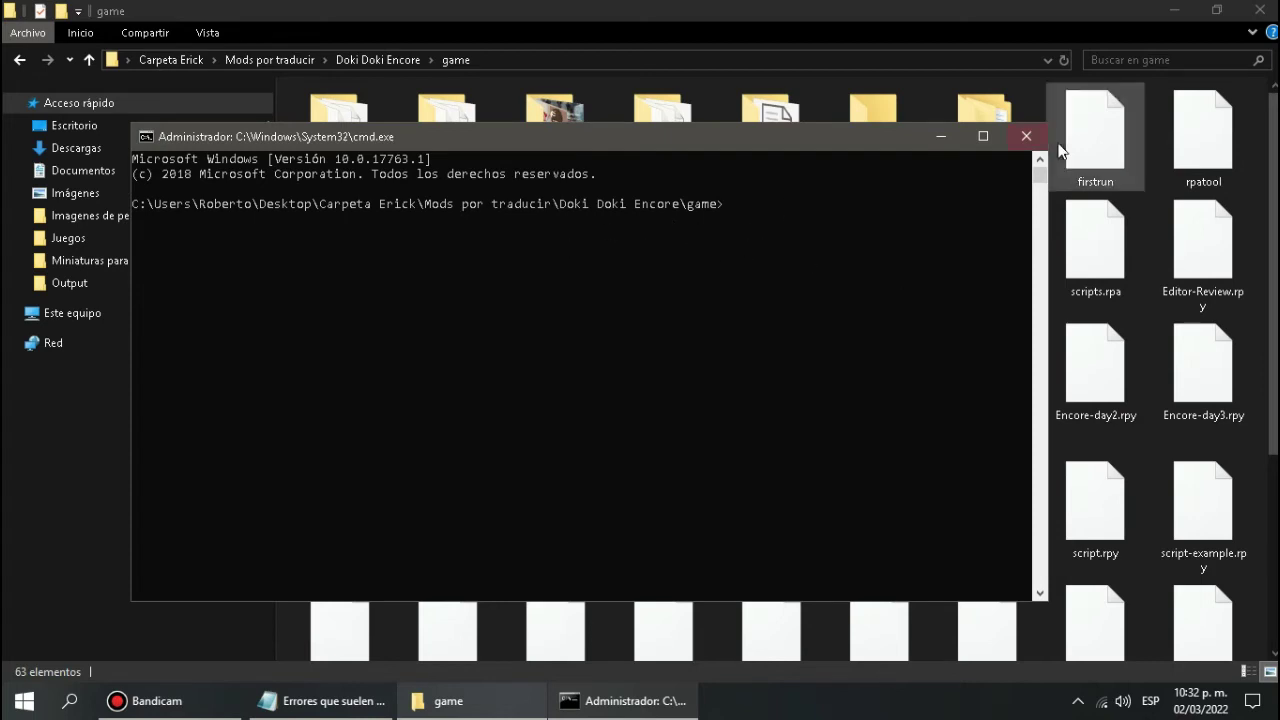
type("py rpatoo -x")
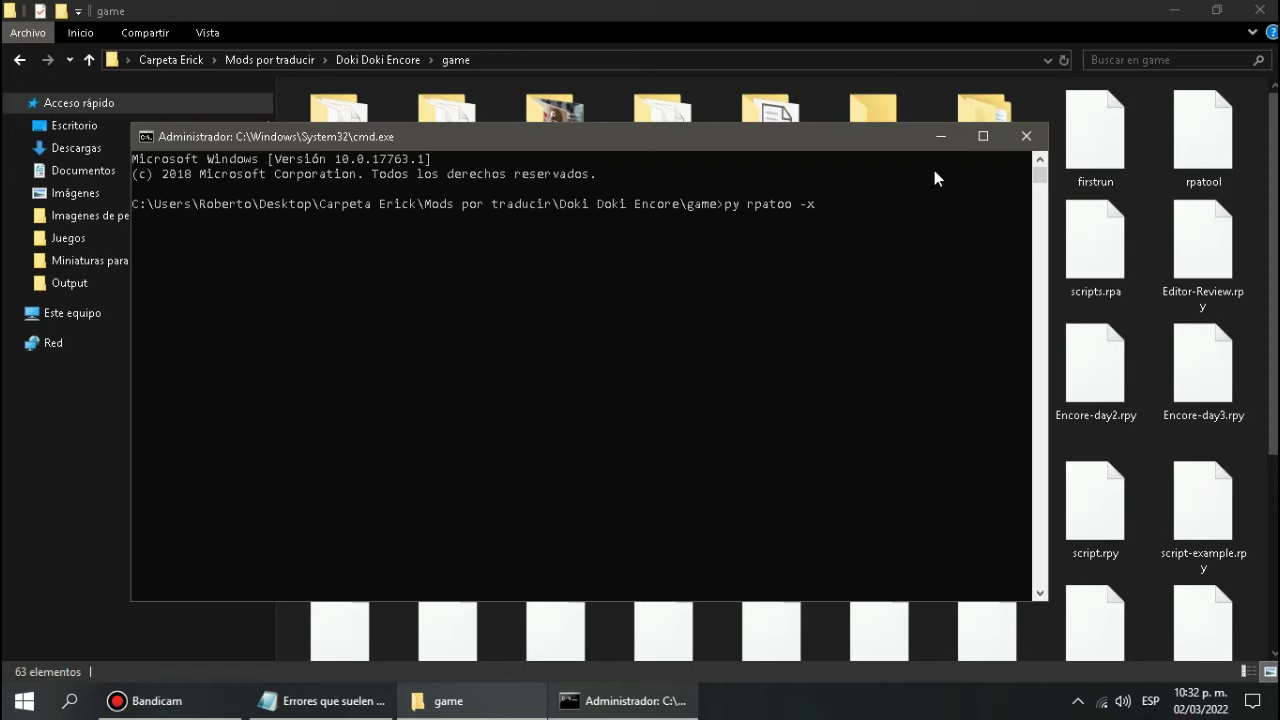
left_click(1026, 136)
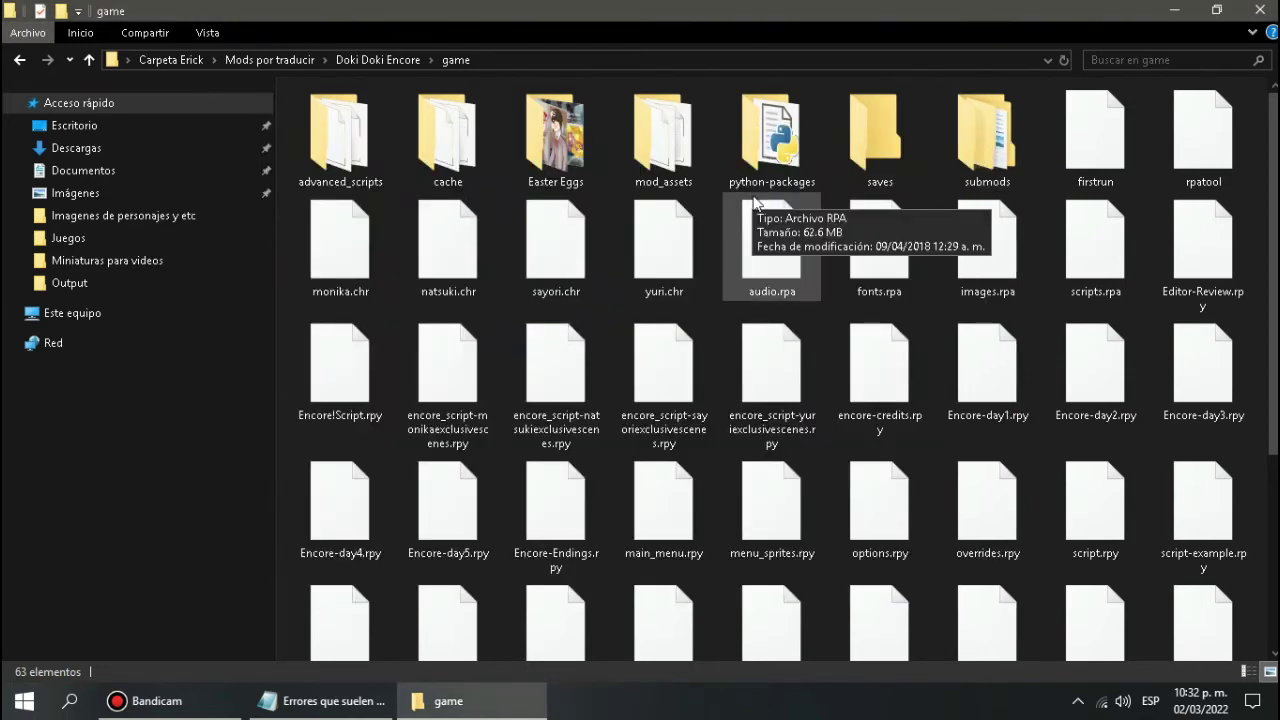
Start Sublime Text and open options.rpy from the Doki Doki Encore game folder in it.
scroll(955, 476, "down", 3)
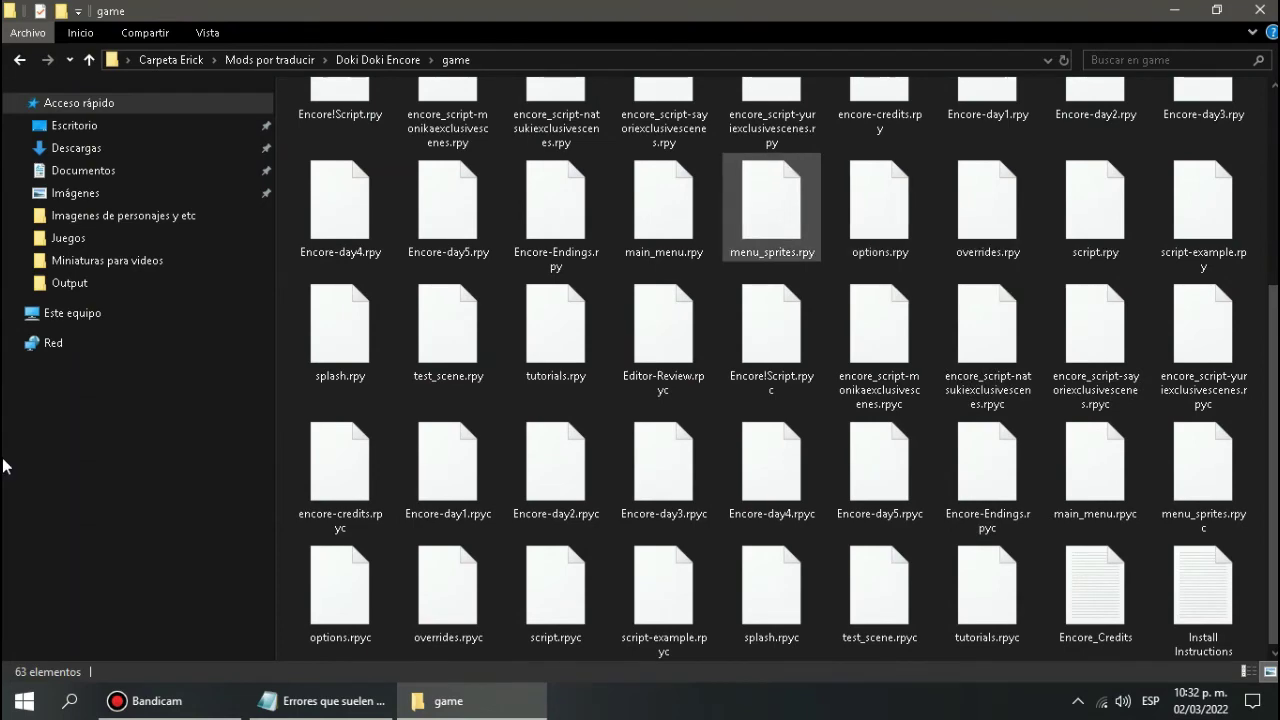
left_click(24, 700)
left_click(120, 590)
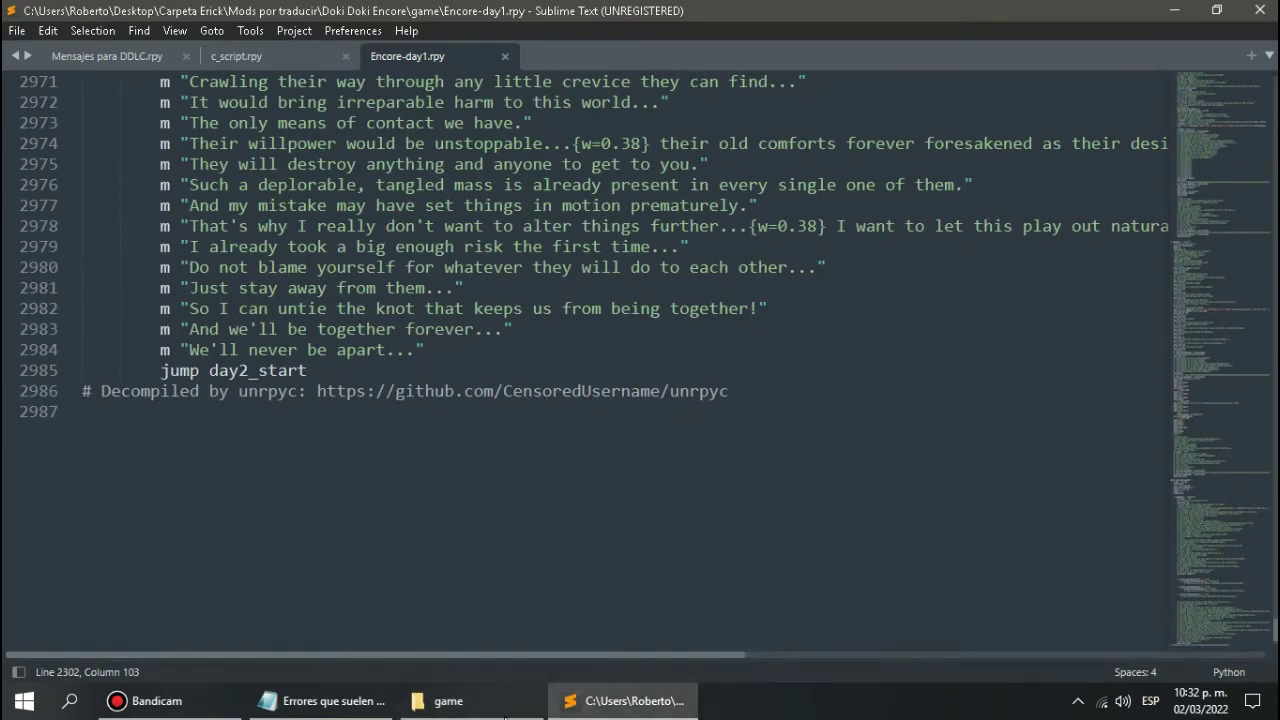
left_click(505, 714)
left_click_drag(895, 222, 701, 130)
left_click_drag(726, 56, 726, 58)
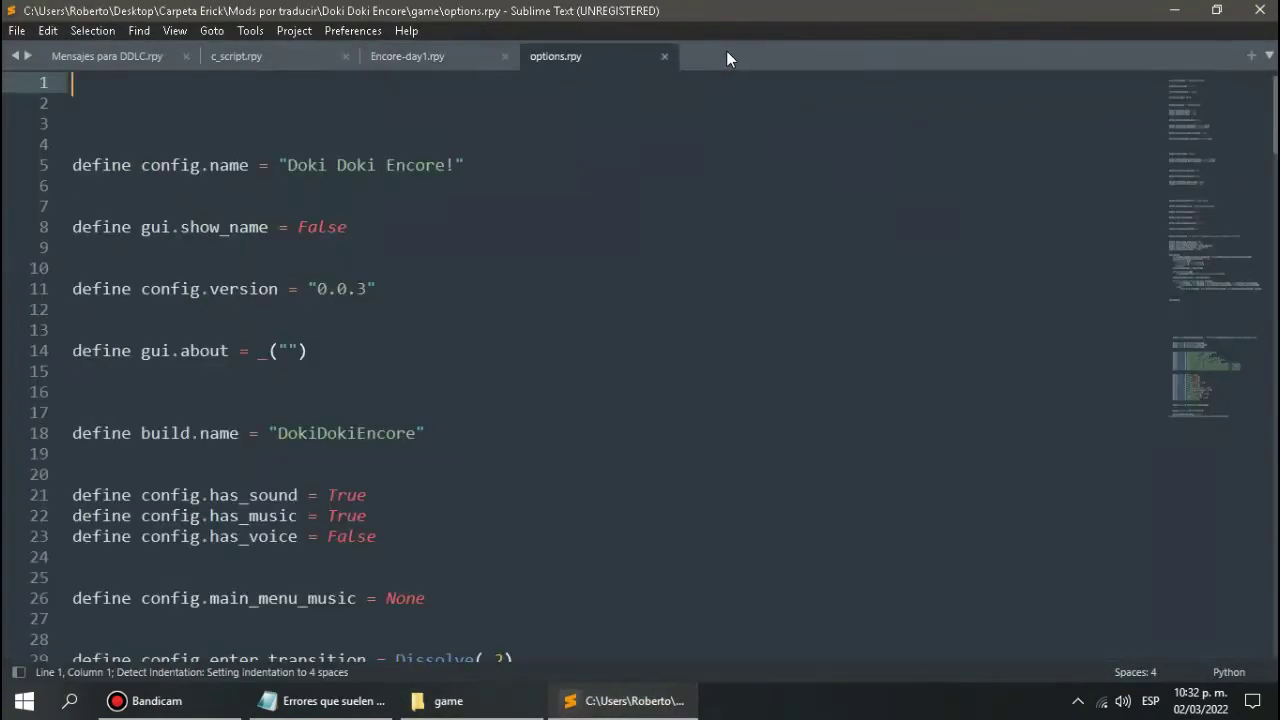
Locate the config.save_directory definition in options.rpy and place the cursor at the end of its DDLC_Encore value.
scroll(634, 383, "down", 15)
scroll(757, 434, "down", 4)
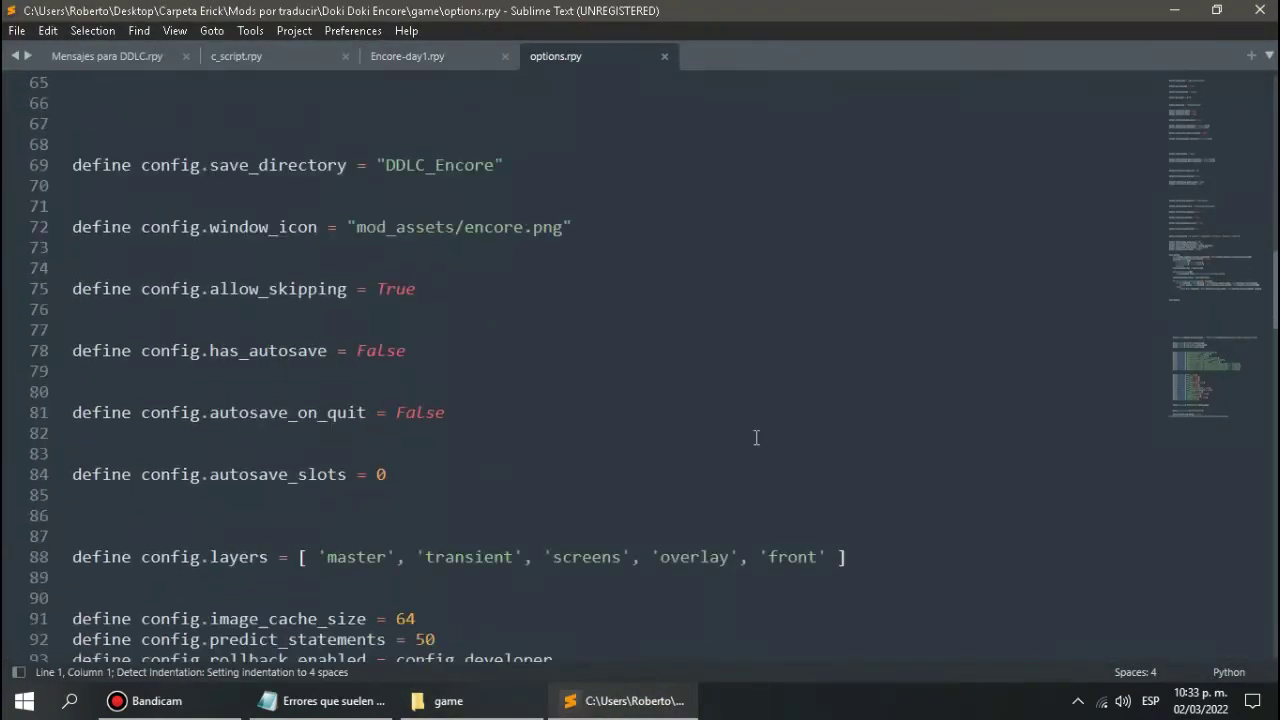
scroll(757, 434, "up", 5)
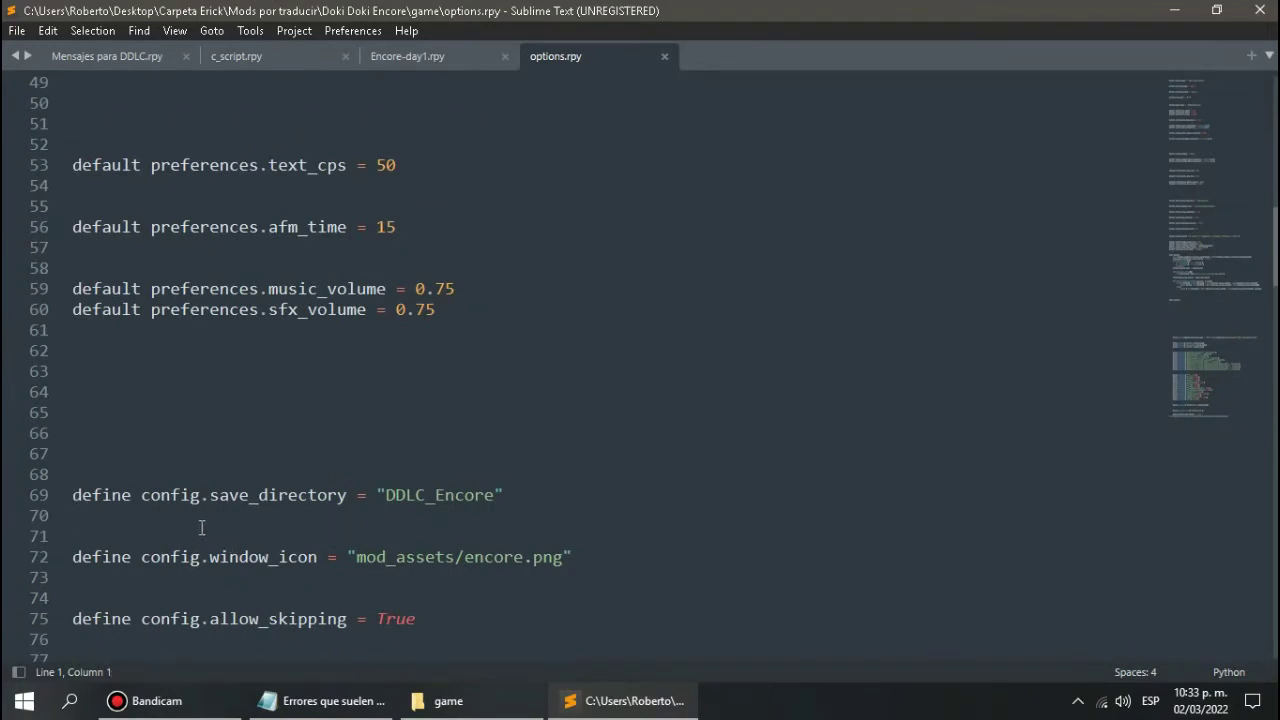
left_click(495, 490)
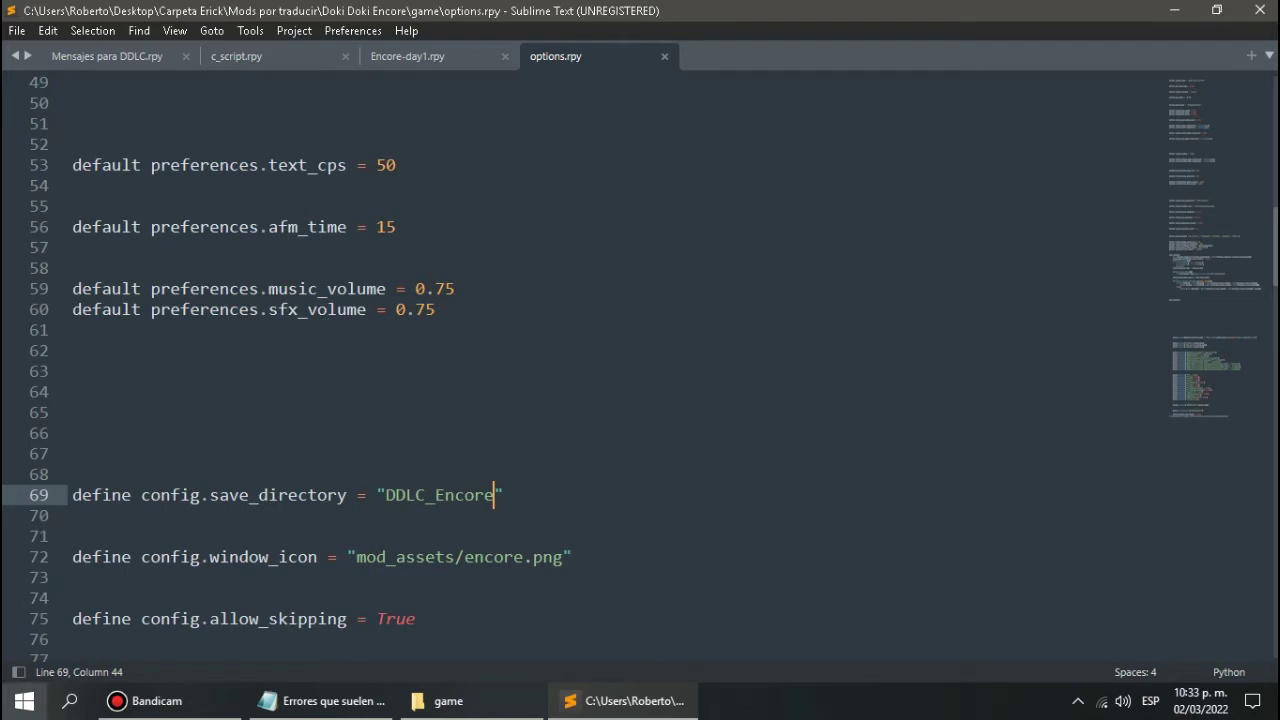
Go to the %appdata% location through the Windows Run dialog and open the RenPy folder.
key("super+r")
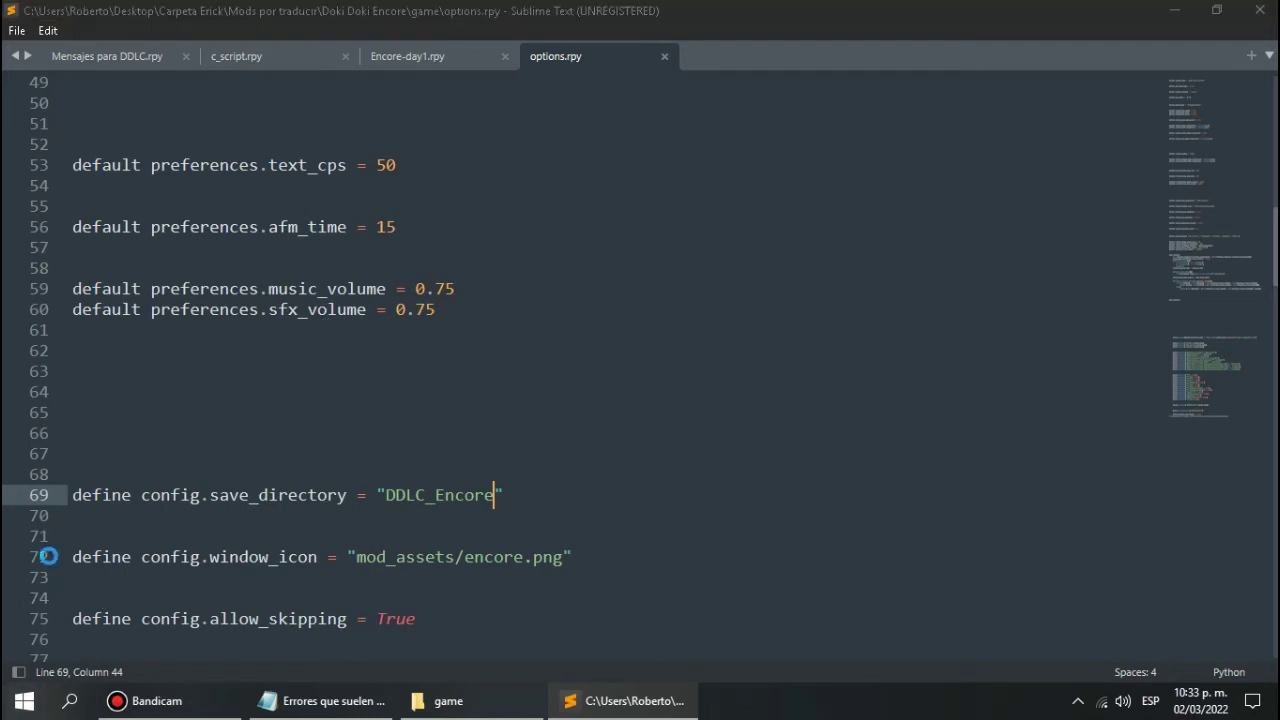
type("%appdata%")
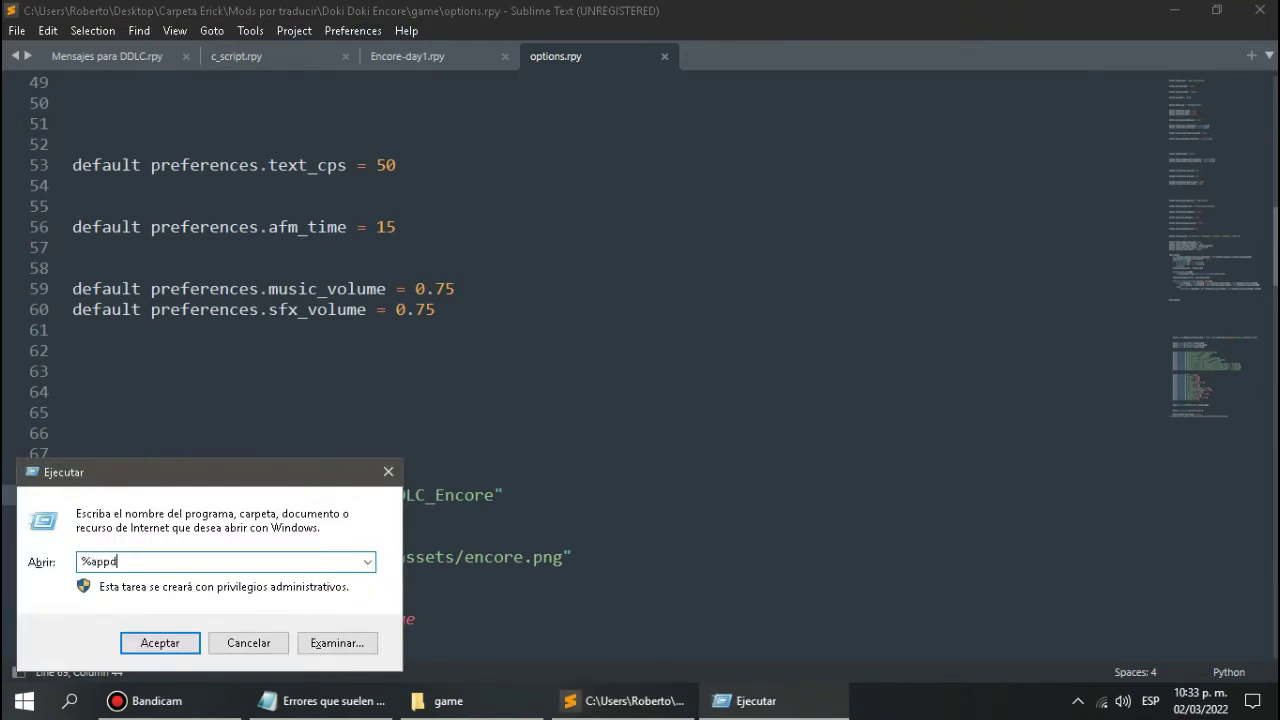
key("Return")
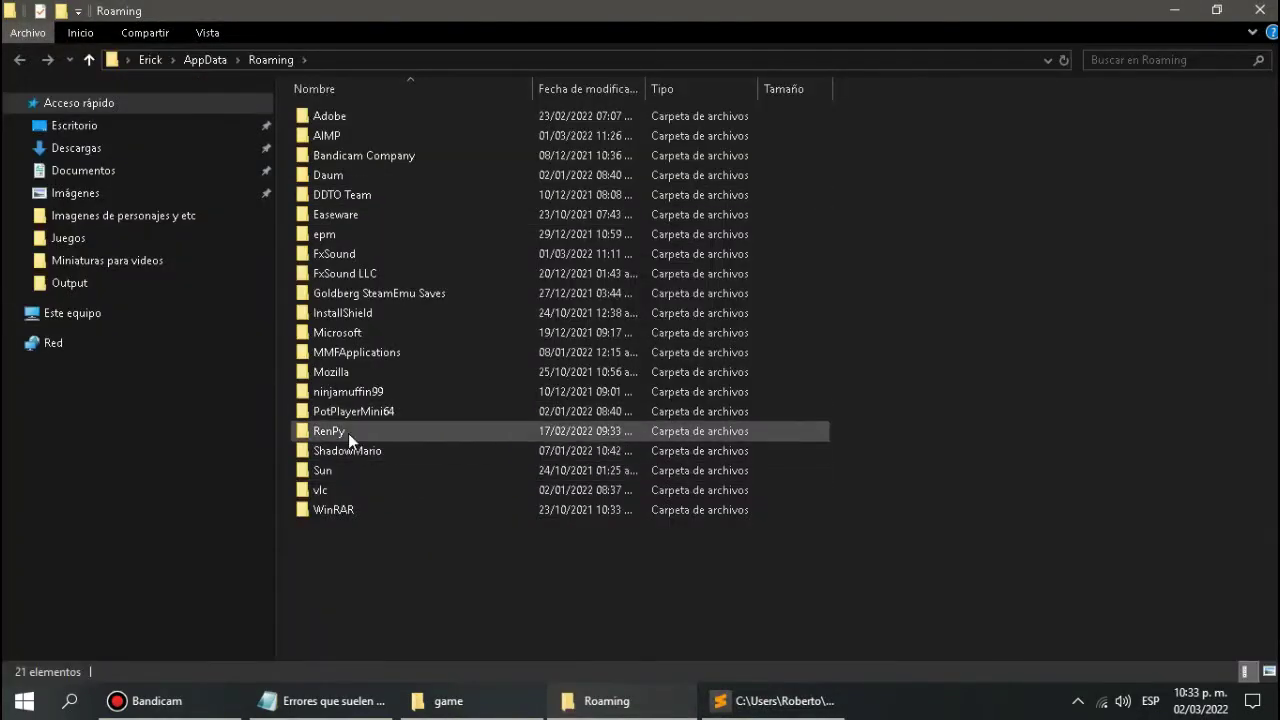
left_click(348, 428)
double_click(347, 430)
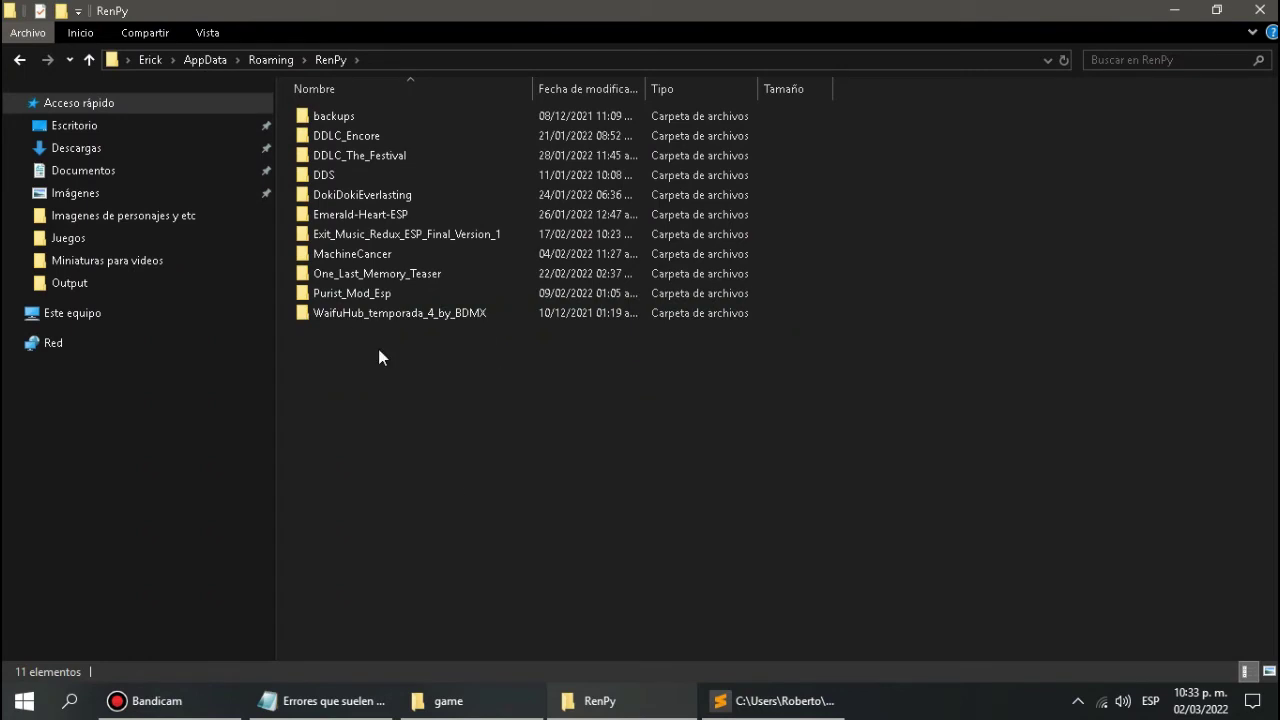
Switch back to options.rpy in Sublime Text and place the cursor within the config.save_directory value.
left_click(775, 700)
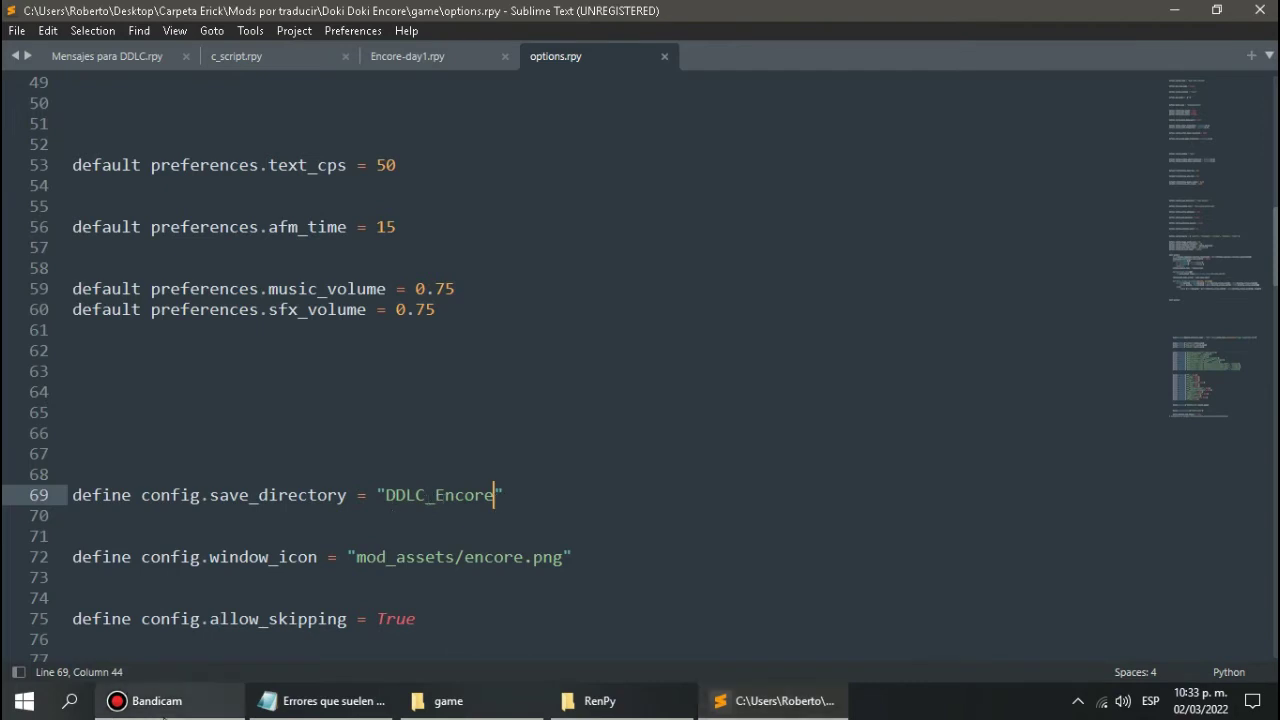
left_click(157, 700)
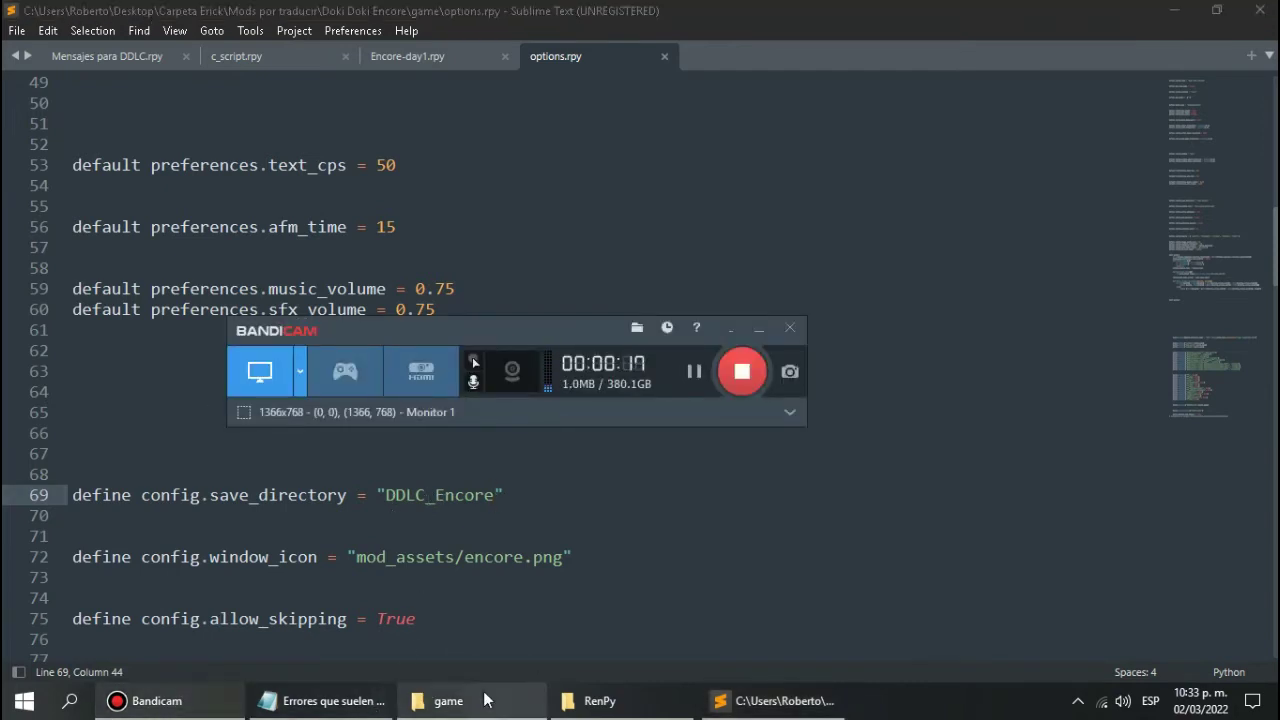
left_click(468, 557)
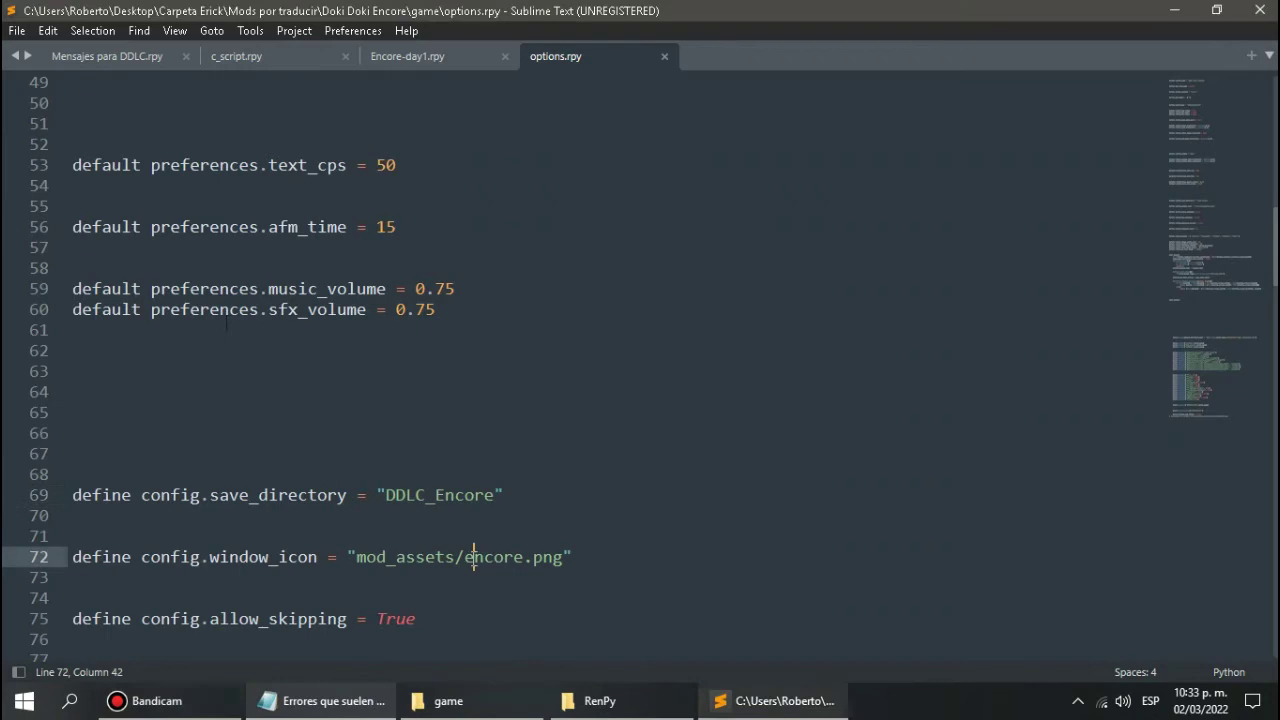
left_click(486, 498)
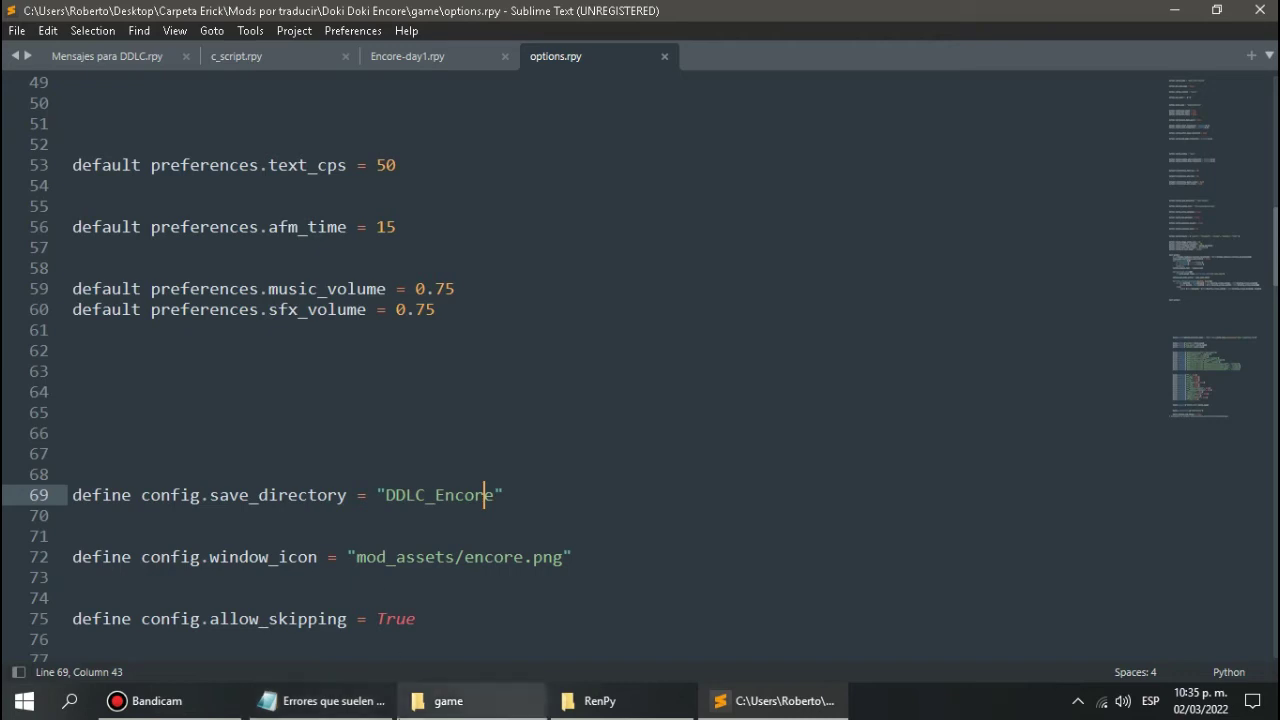
Check the Notepad error list and the Doki Doki Encore game folder, and close Sublime Text.
left_click(320, 700)
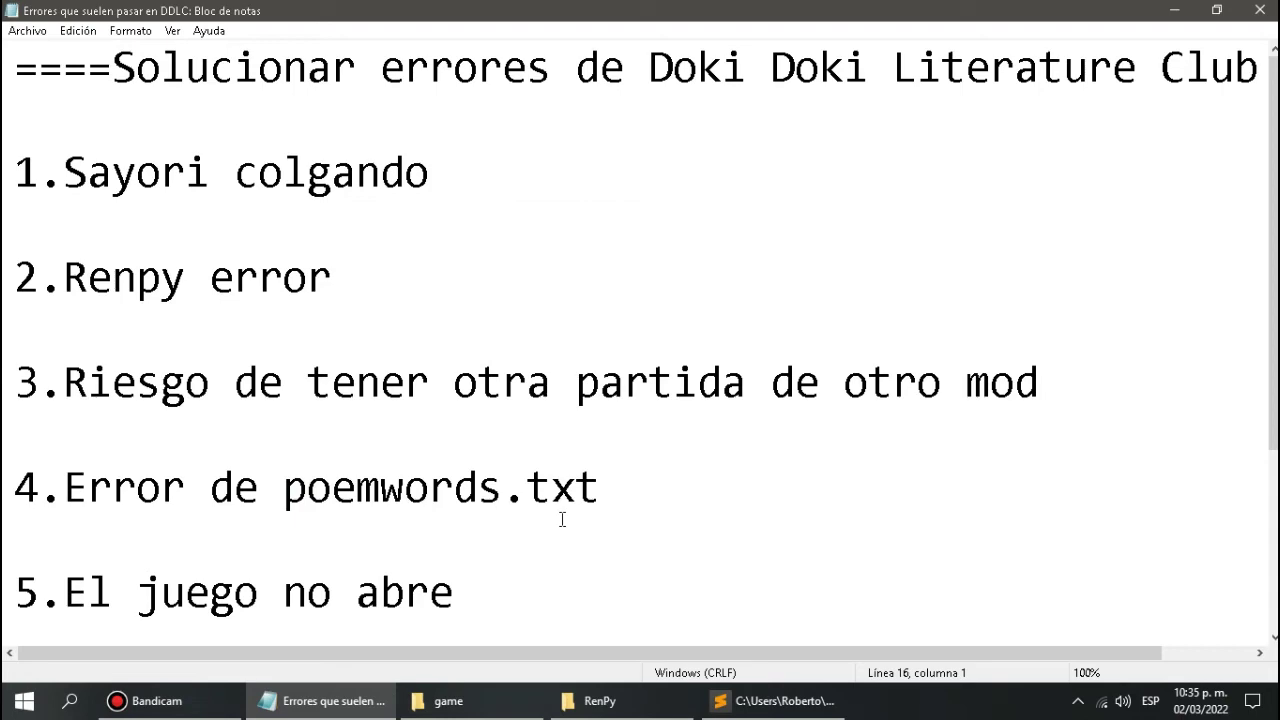
left_click(440, 700)
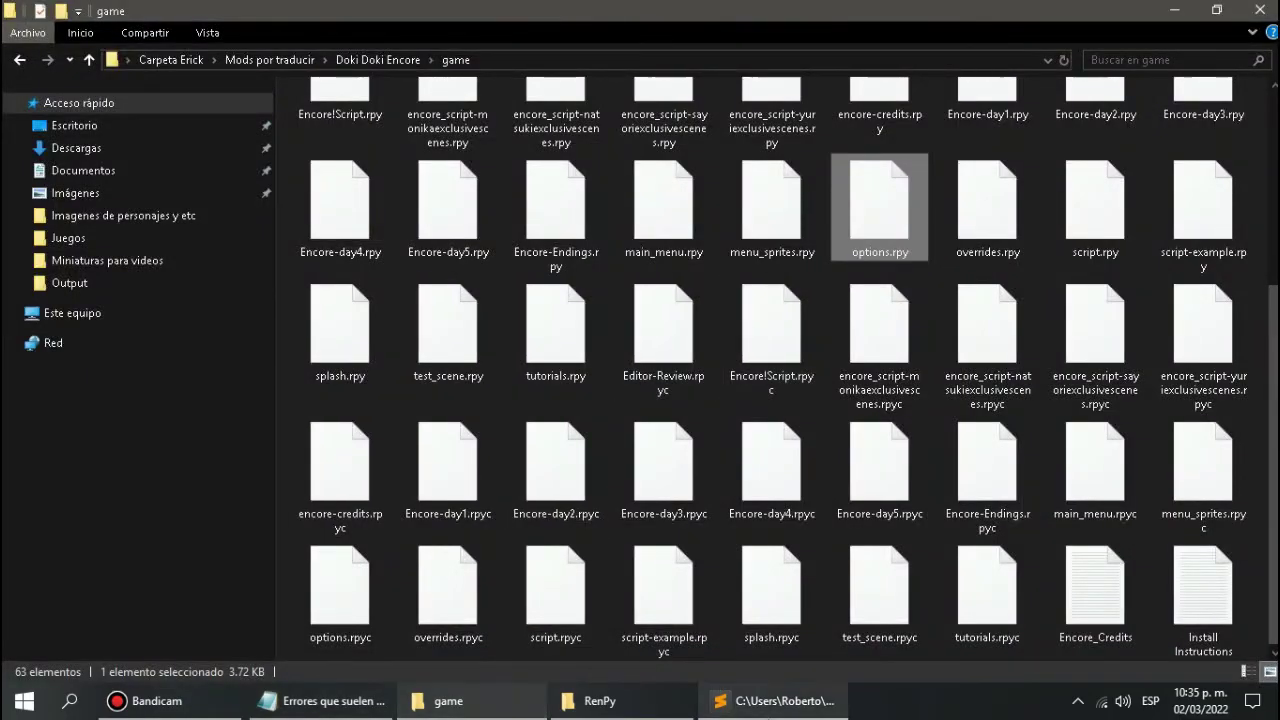
left_click(770, 700)
left_click(1260, 9)
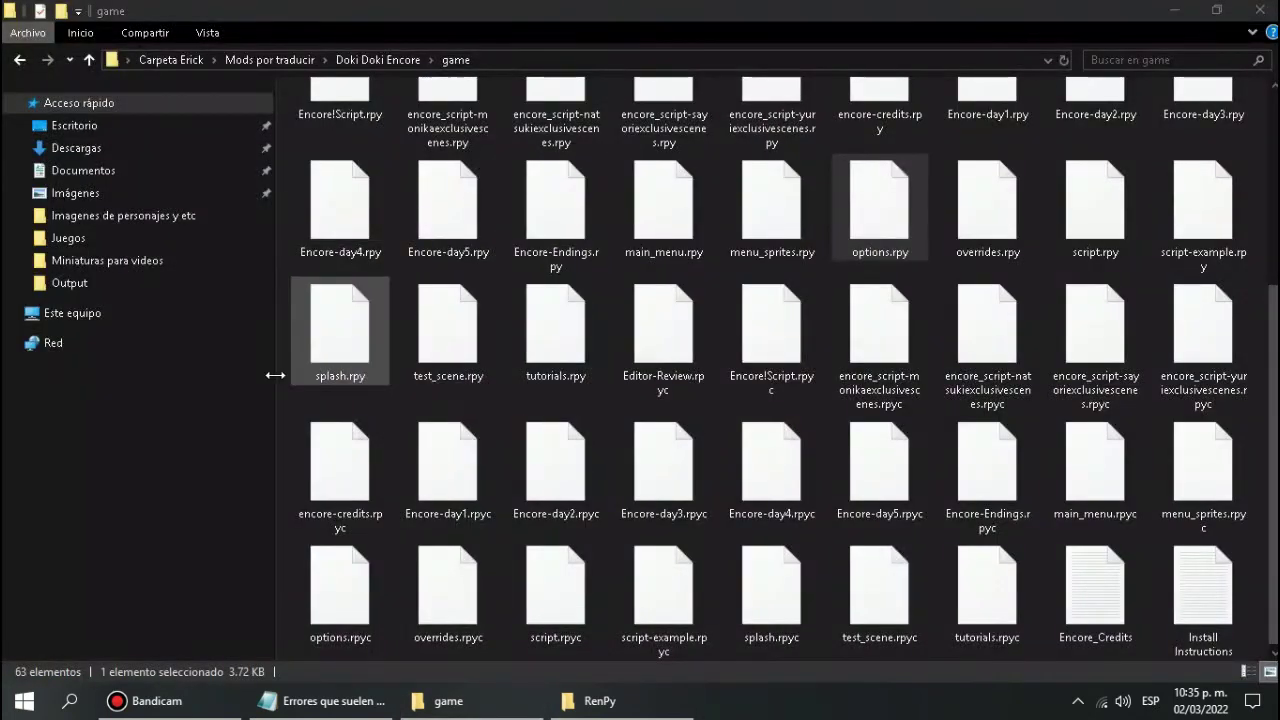
Open a console in the Doki Doki Encore game folder and close it without running anything.
right_click(287, 367)
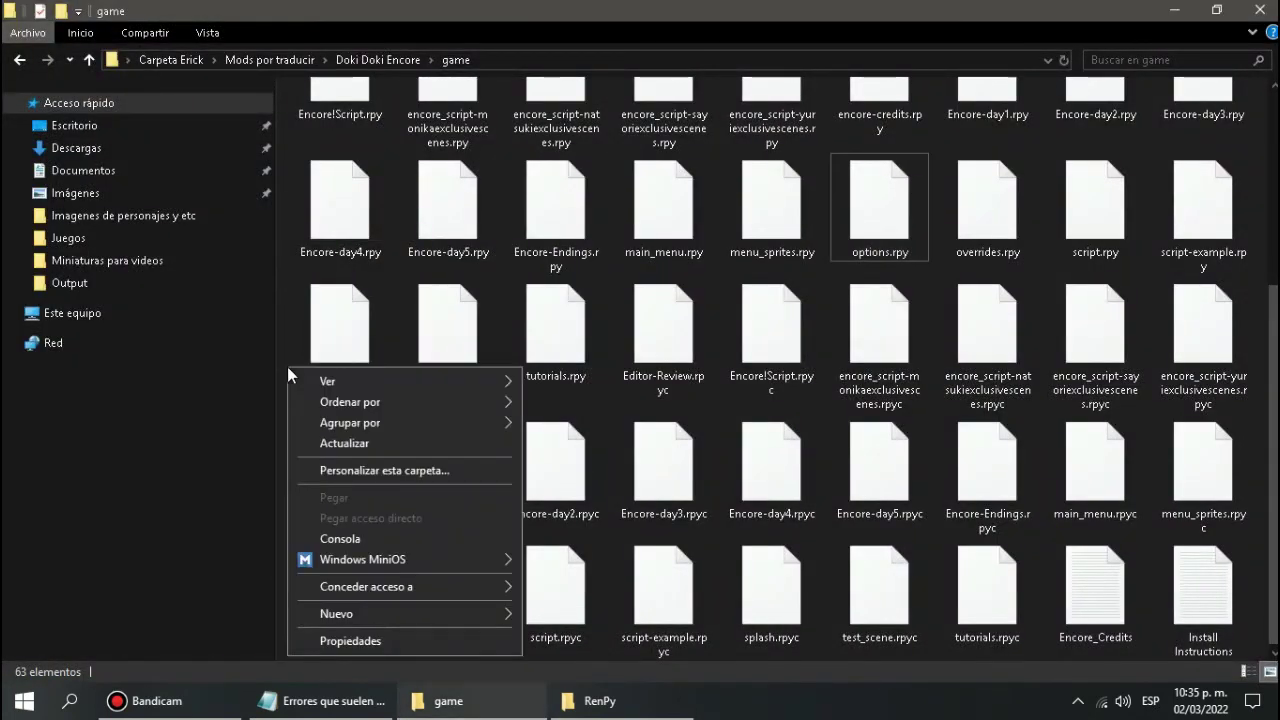
left_click(339, 537)
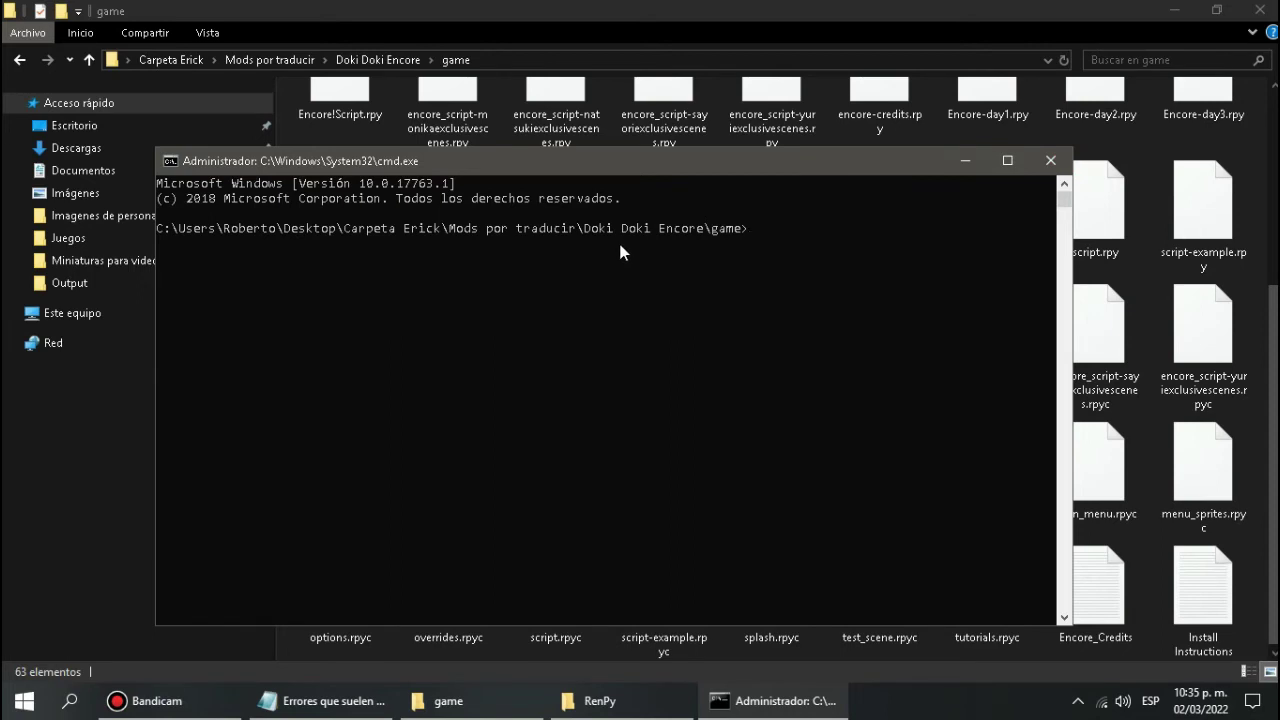
left_click(1050, 161)
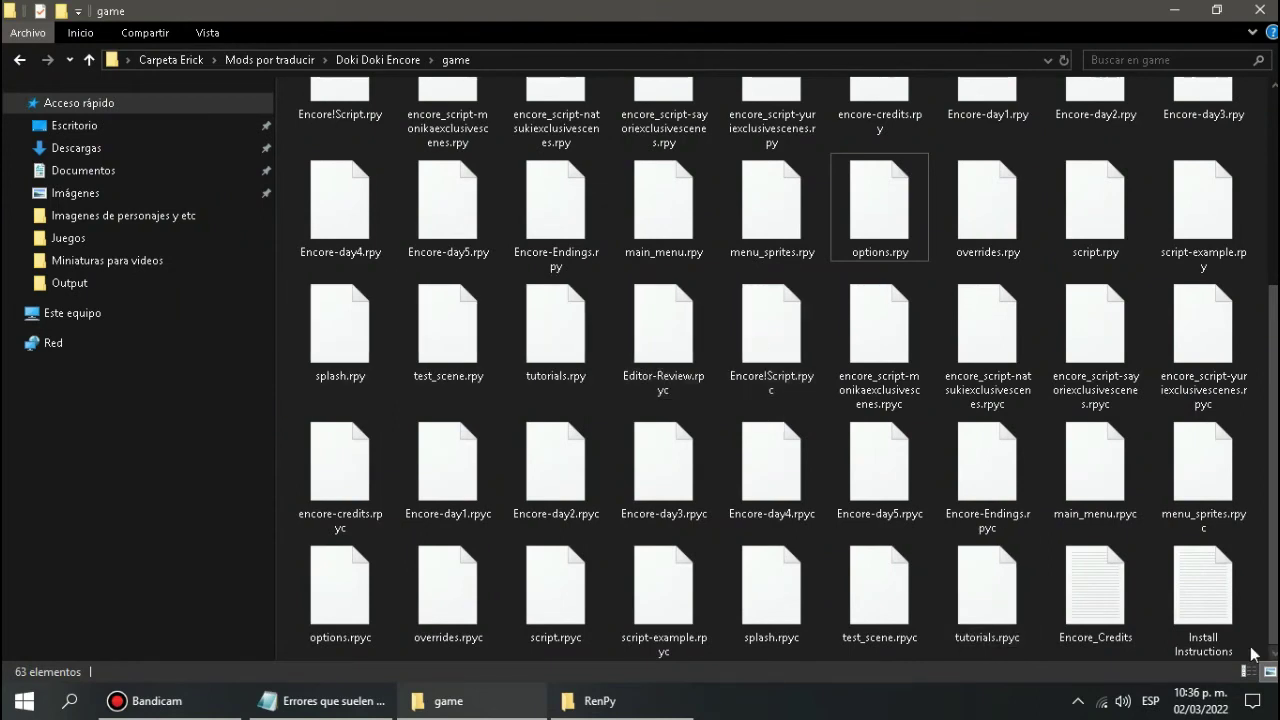
Review the error list in Notepad, open Task Manager, and examine its background and Windows processes.
left_click(350, 714)
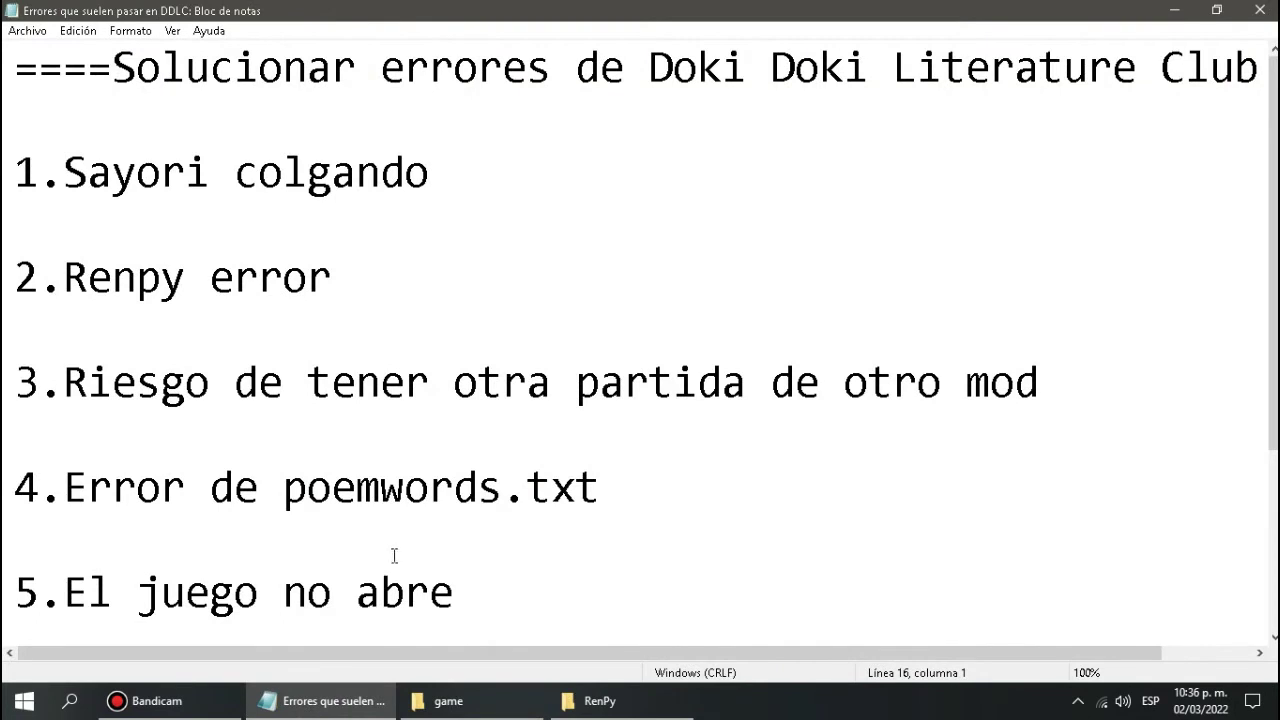
scroll(400, 552, "down", 2)
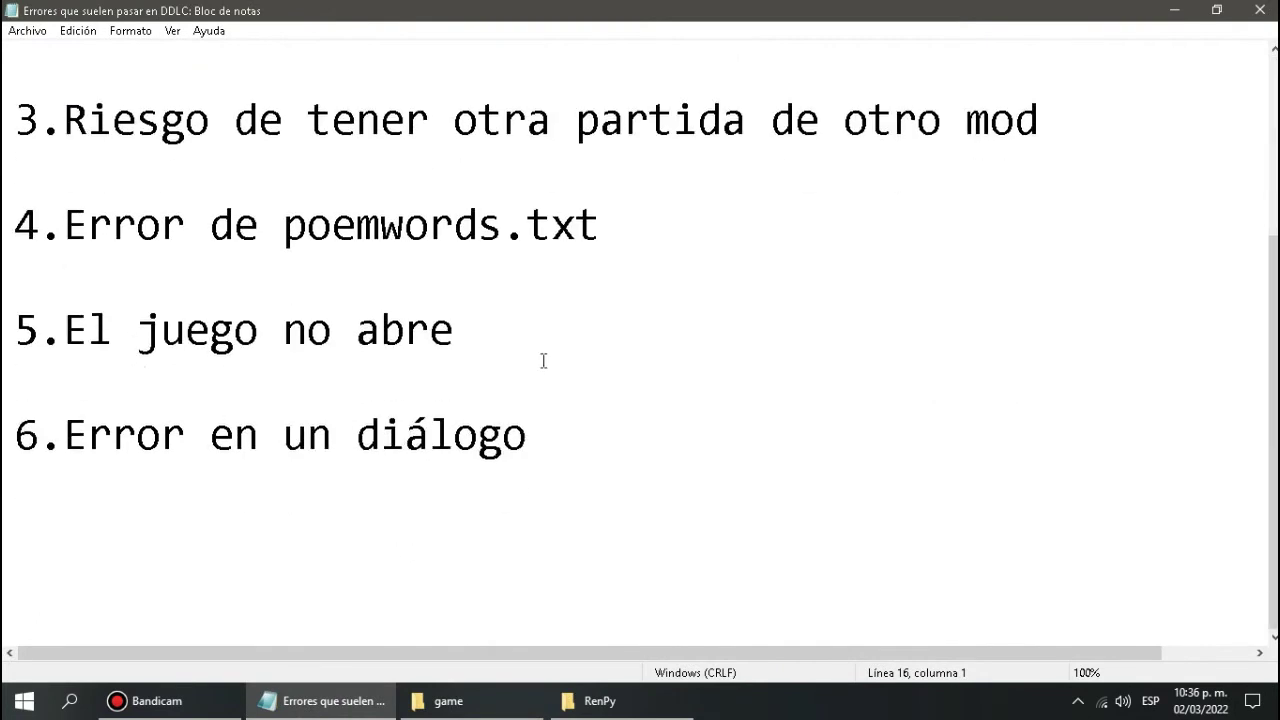
right_click(808, 702)
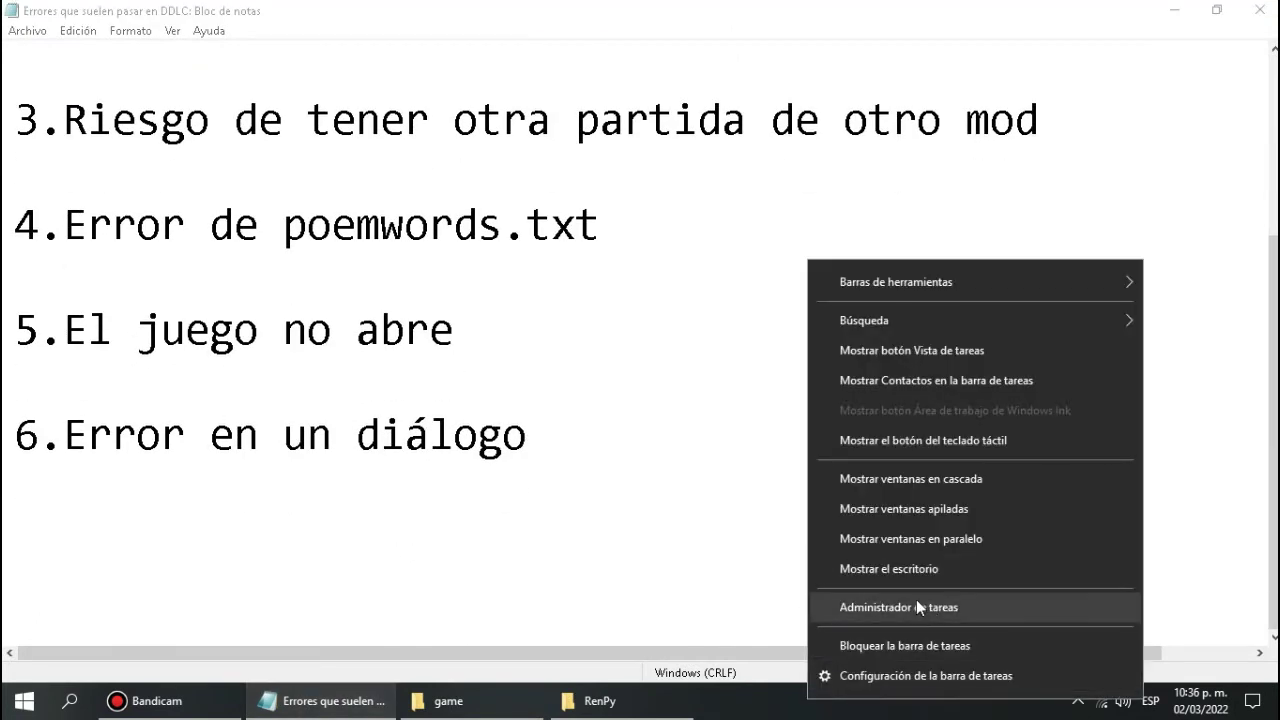
left_click(916, 599)
scroll(409, 263, "up", 2)
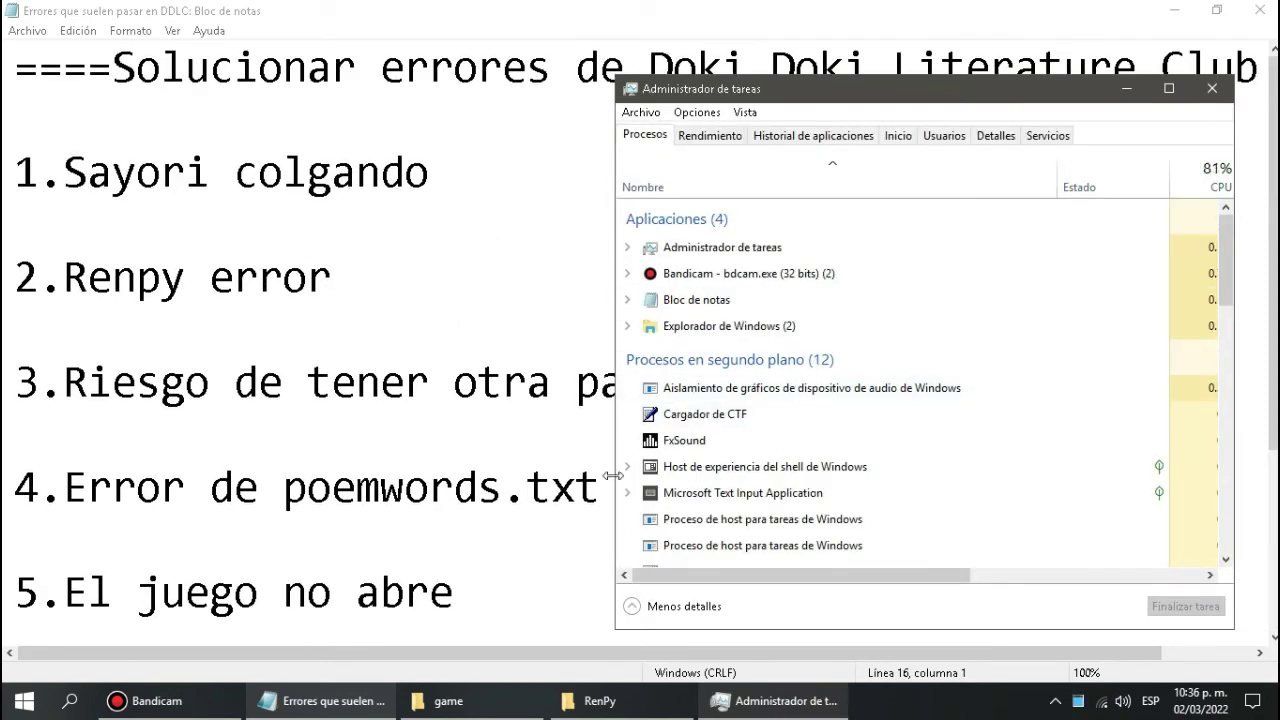
scroll(988, 540, "down", 3)
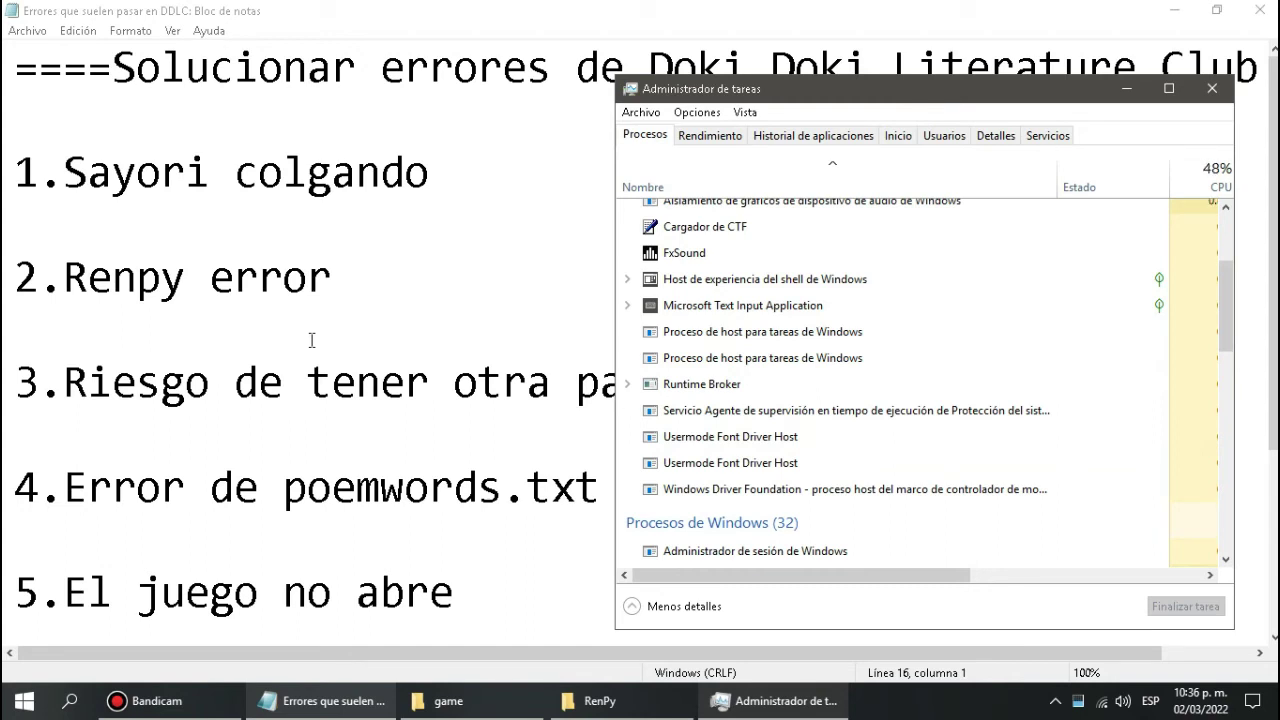
scroll(680, 320, "up", 1)
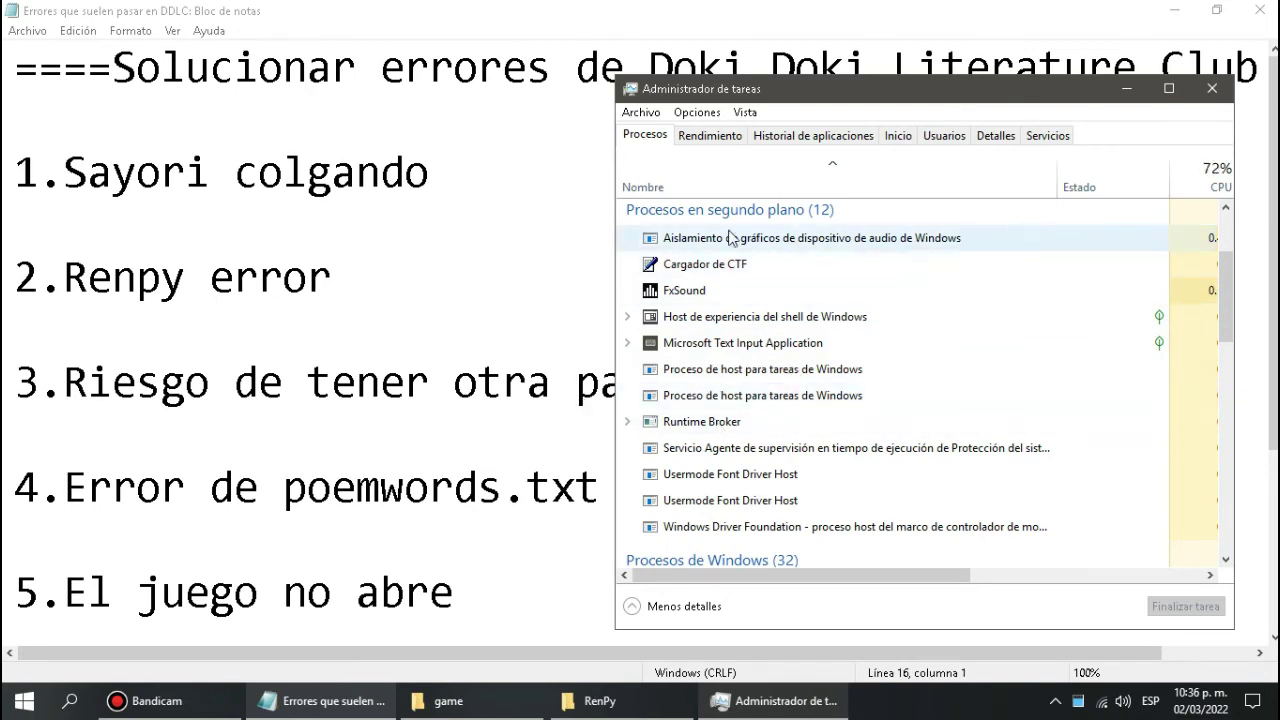
scroll(700, 290, "down", 2)
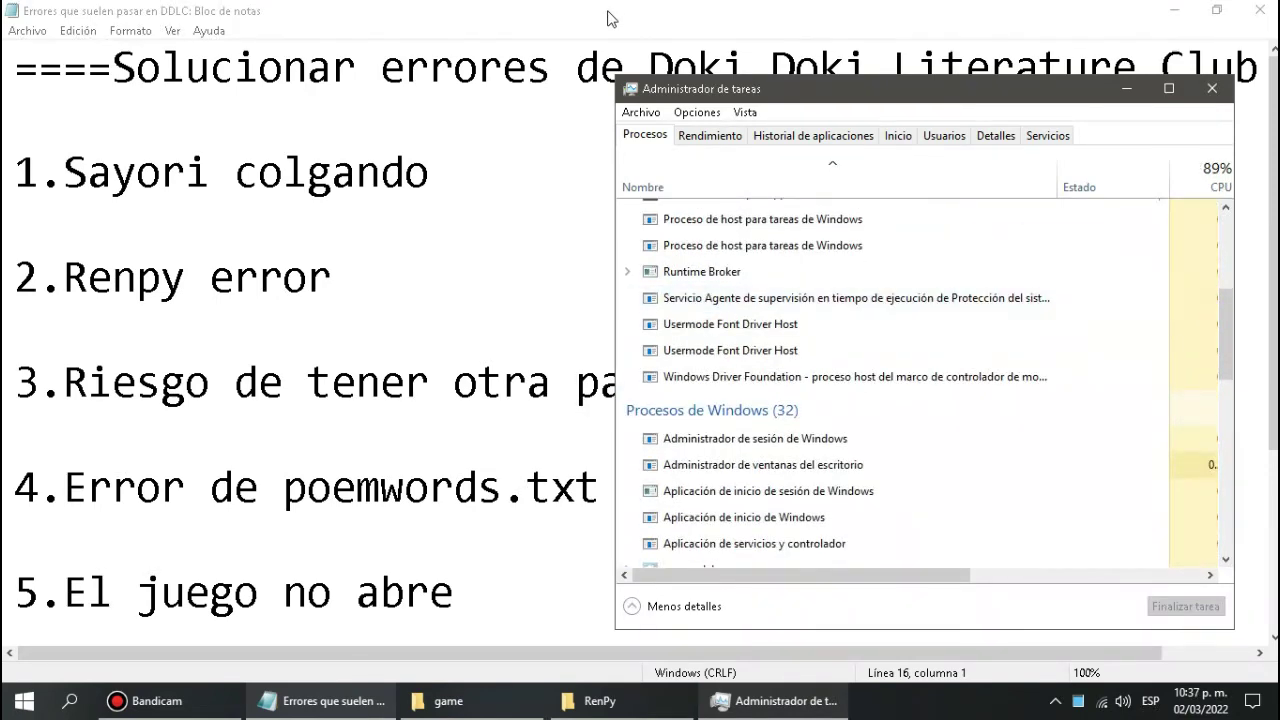
Close Task Manager and place the cursor below the entry "6.Error en un diálogo" in the Notepad error list.
left_click(613, 14)
scroll(540, 325, "down", 2)
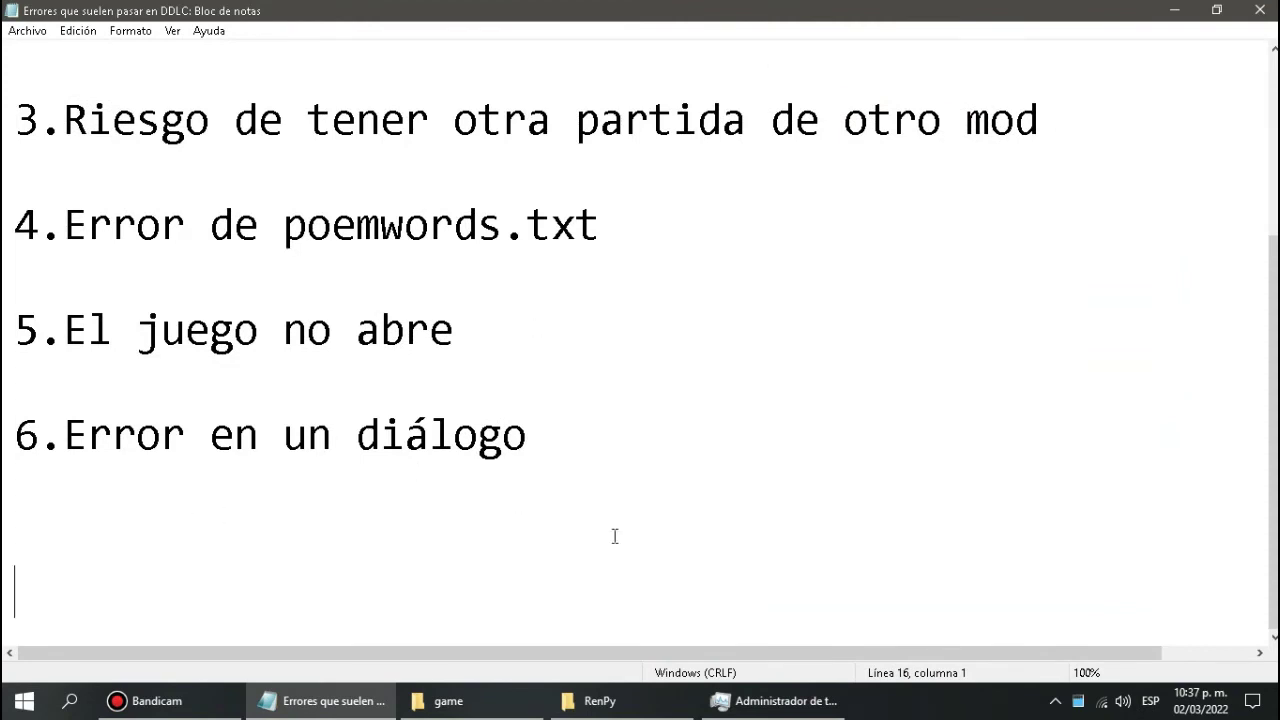
left_click(770, 700)
left_click(1210, 89)
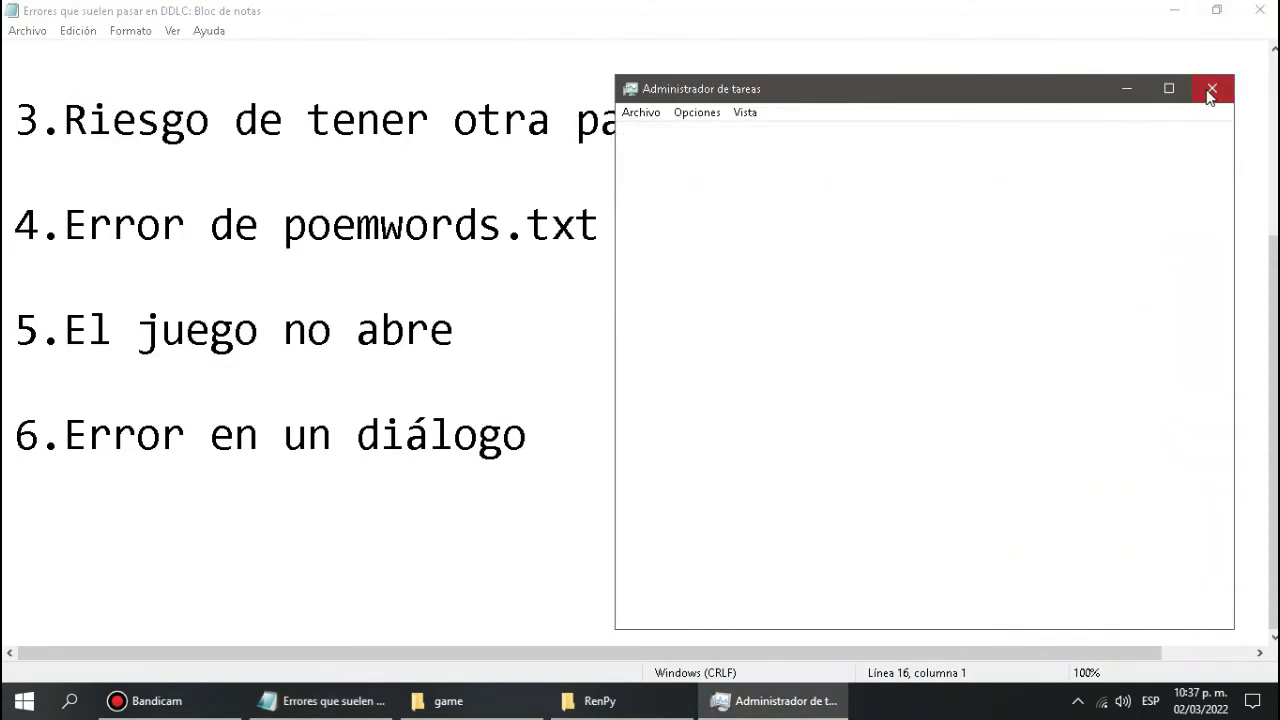
left_click(353, 544)
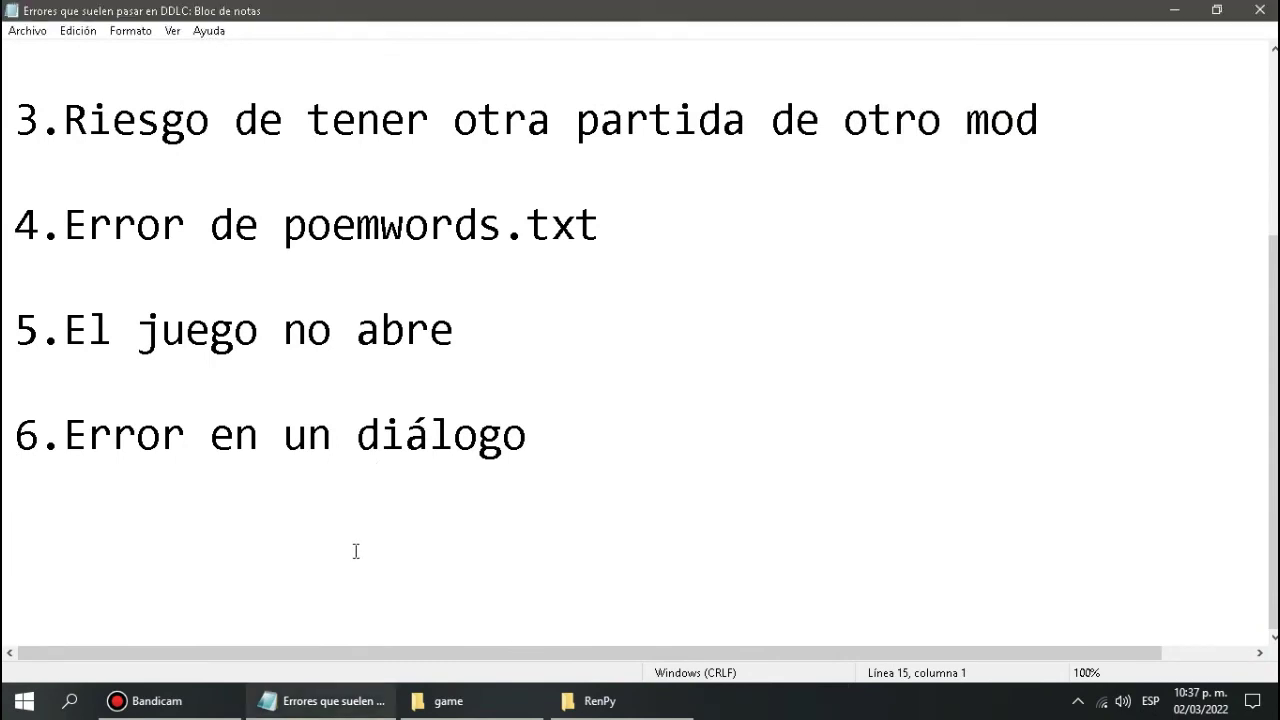
Search Encore-day1.rpy in Sublime Text for "hola".
type("\"")
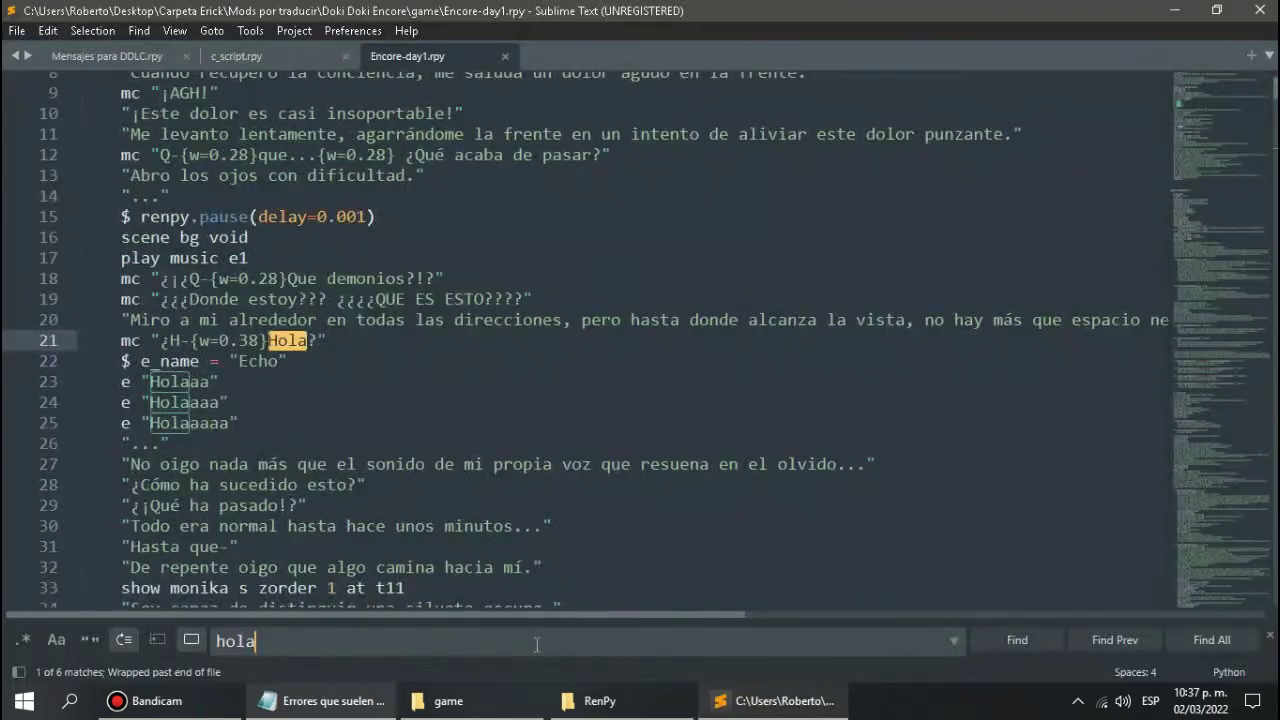